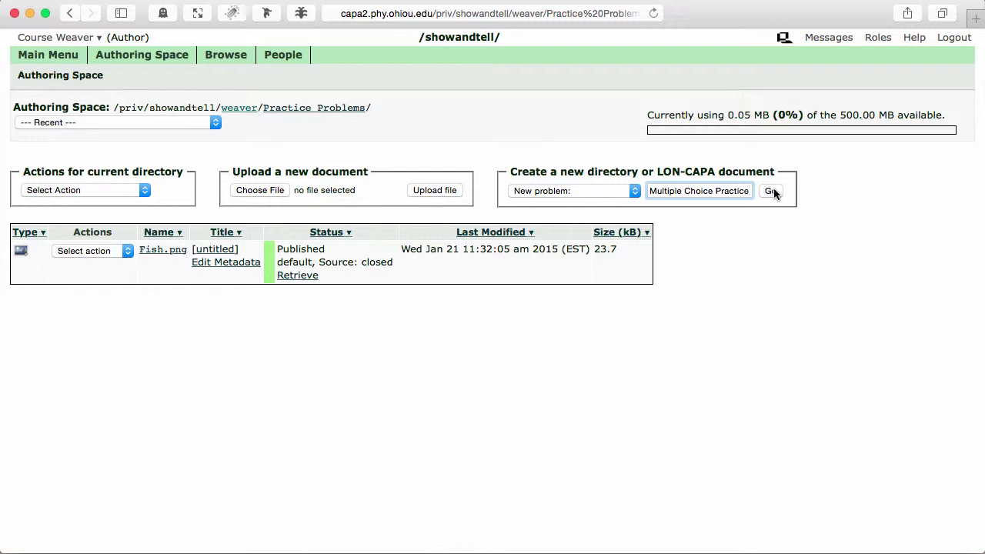
Step: Create the new problem file "Multiple Choice Practice" in the Practice Problems directory
{"action": "left_click", "coordinate": [772, 191]}
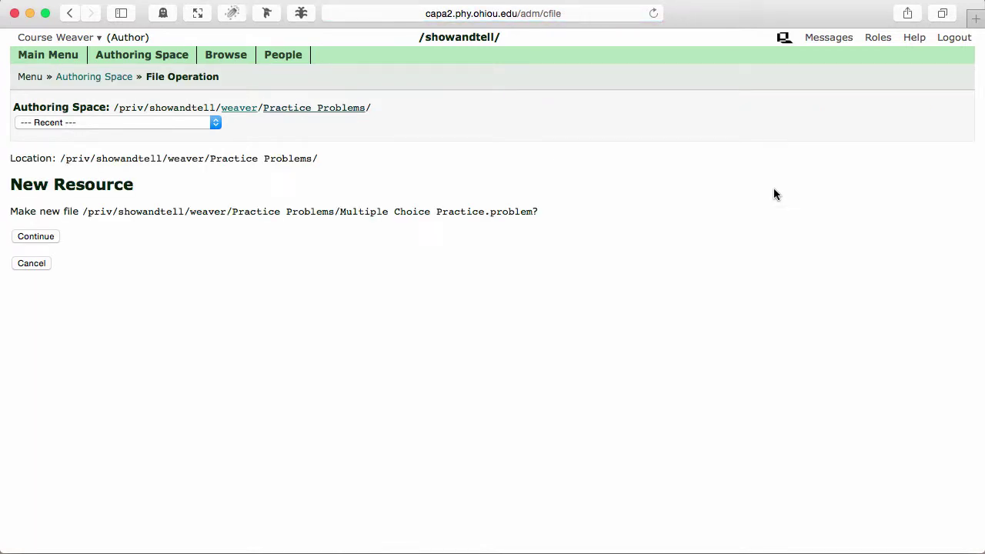
{"action": "left_click", "coordinate": [39, 239]}
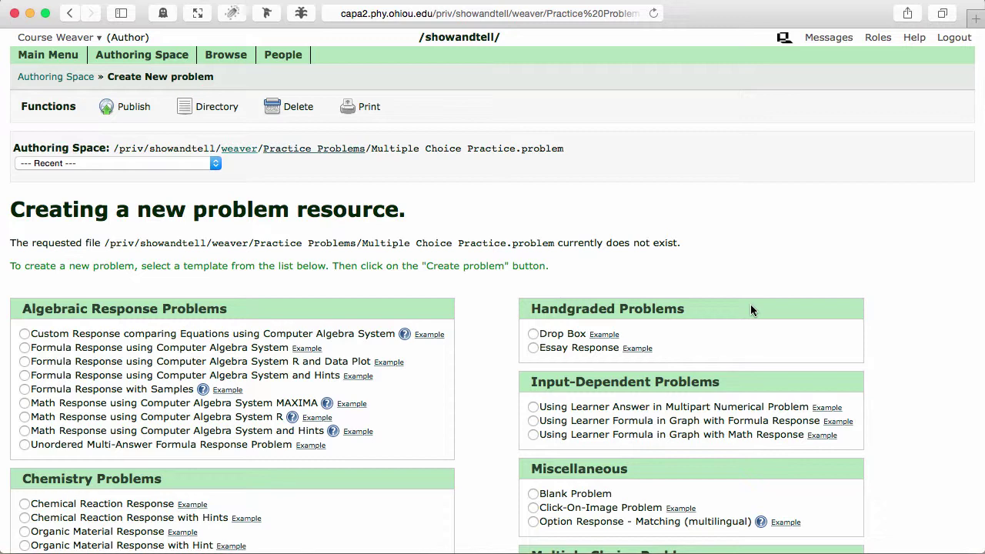
Step: Preview the example problems for Option Response - Matching (multilingual) and Math Response using Computer Algebra System and Hints, including a new variation
{"action": "scroll", "coordinate": [751, 309], "scroll_direction": "down", "scroll_amount": 5}
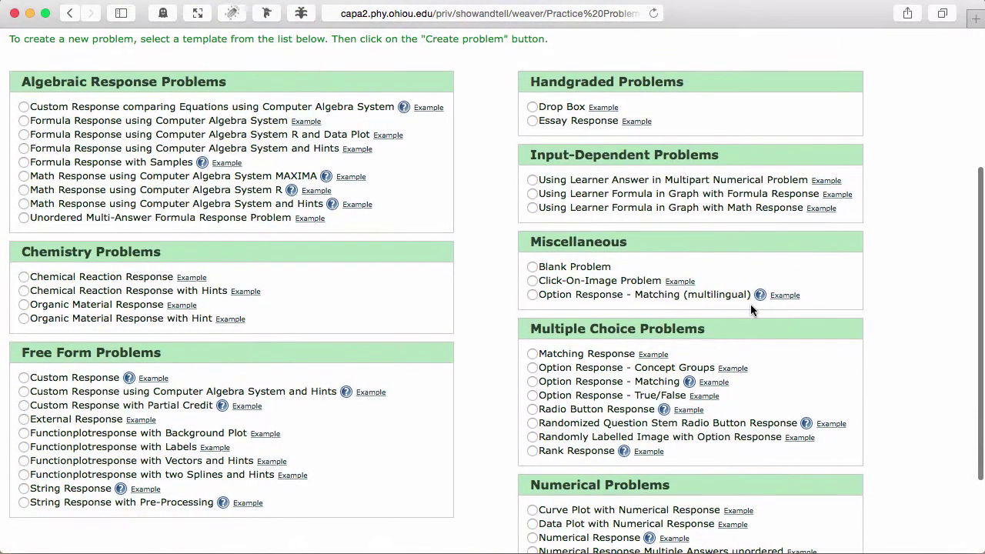
{"action": "scroll", "coordinate": [751, 310], "scroll_direction": "down", "scroll_amount": 2}
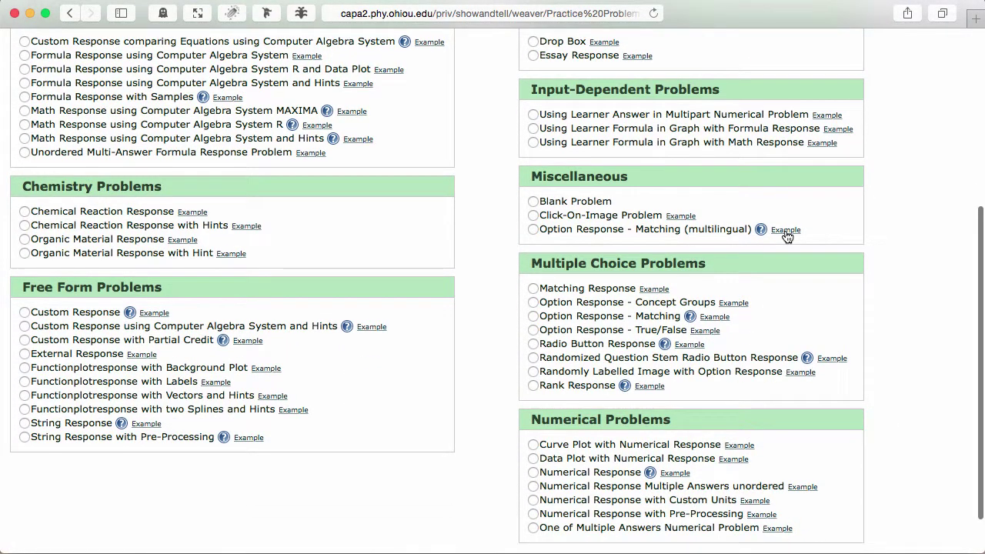
{"action": "left_click", "coordinate": [786, 230]}
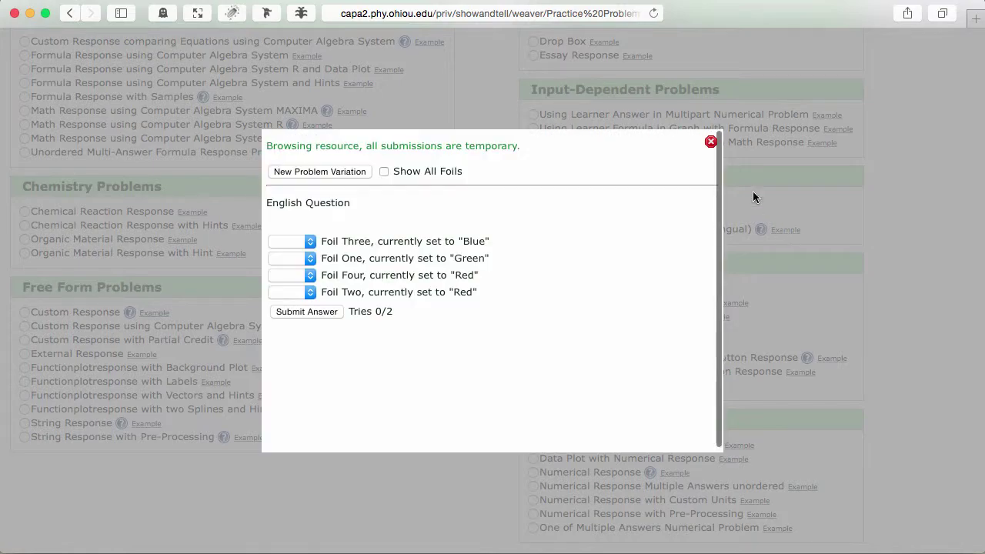
{"action": "left_click", "coordinate": [710, 142]}
{"action": "left_click", "coordinate": [366, 142]}
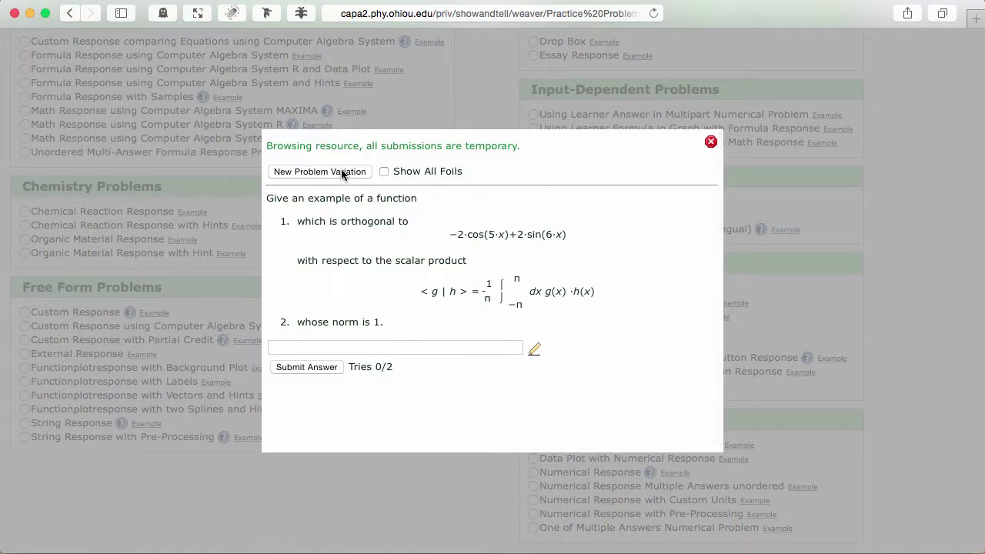
{"action": "left_click", "coordinate": [341, 172]}
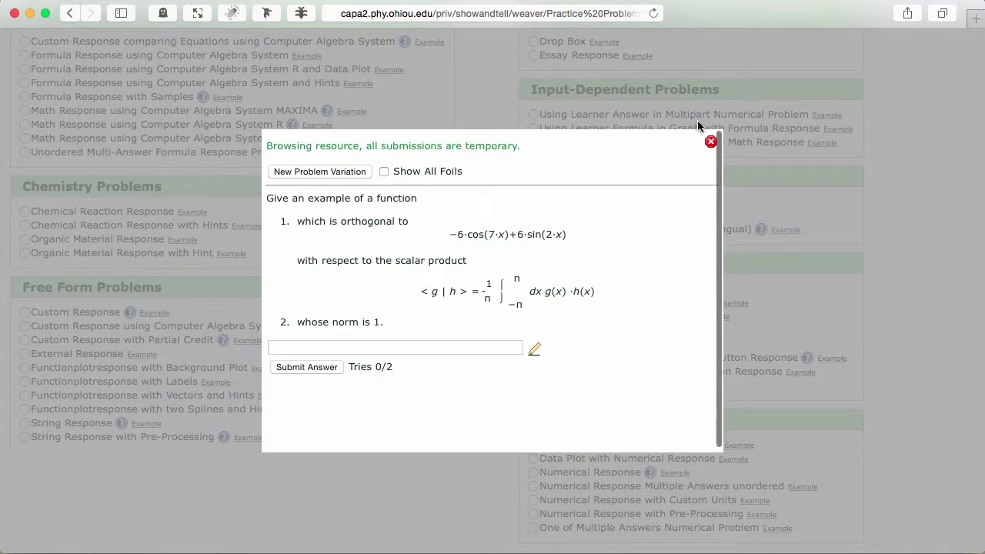
{"action": "left_click", "coordinate": [708, 143]}
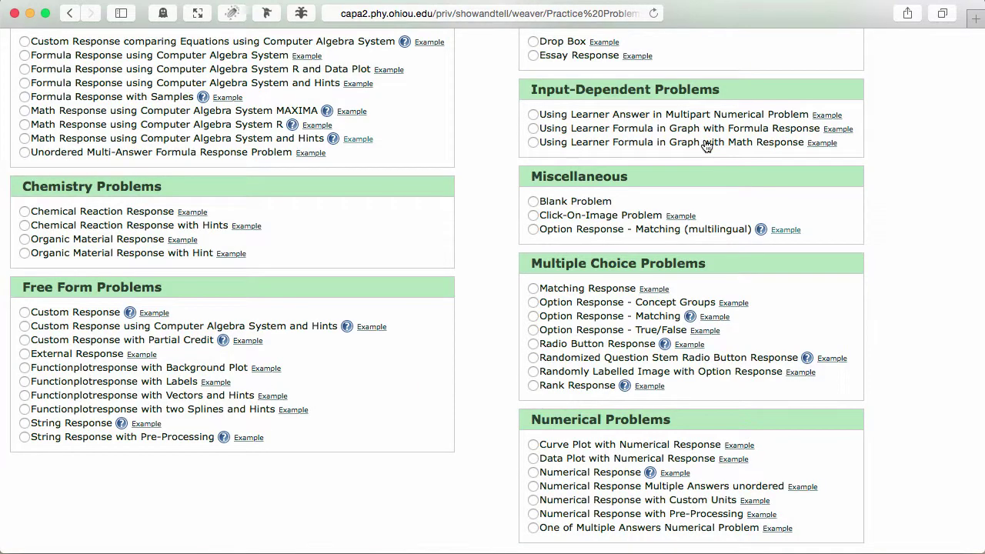
Step: Create the problem from the Radio Button Response template under Multiple Choice Problems
{"action": "left_click", "coordinate": [533, 344]}
{"action": "scroll", "coordinate": [323, 531], "scroll_direction": "down", "scroll_amount": 3}
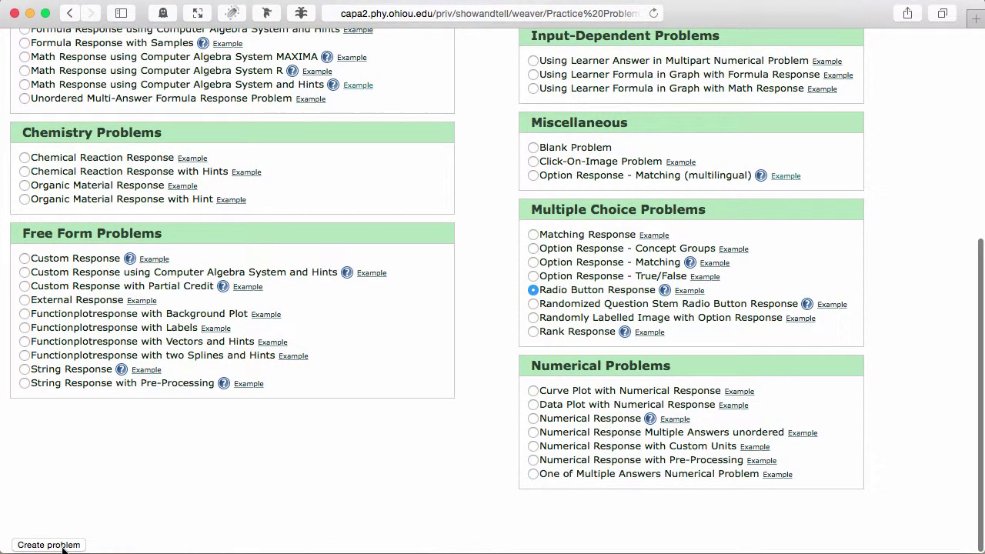
{"action": "left_click", "coordinate": [49, 545]}
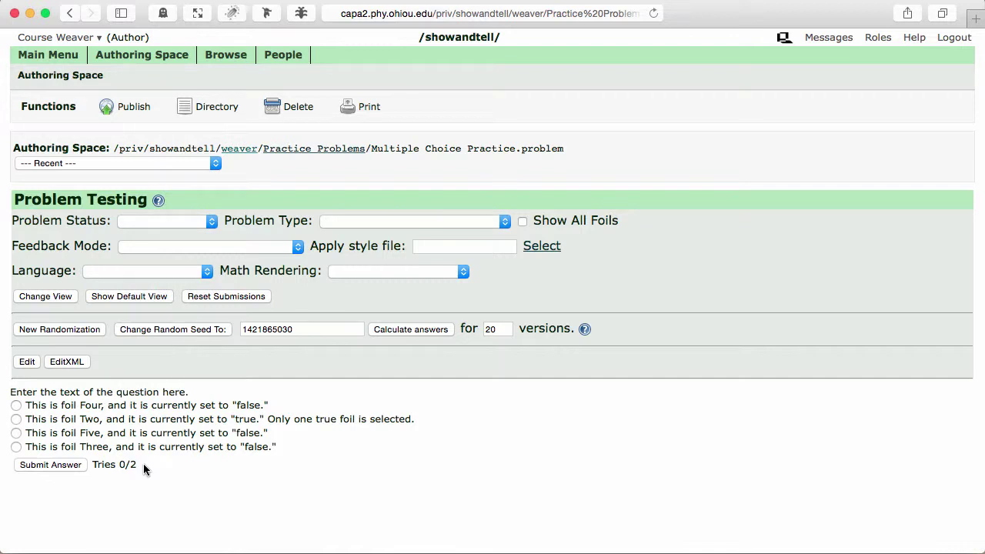
Step: Preview the template problem under new randomizations and inspect its XML source
{"action": "left_click", "coordinate": [64, 333]}
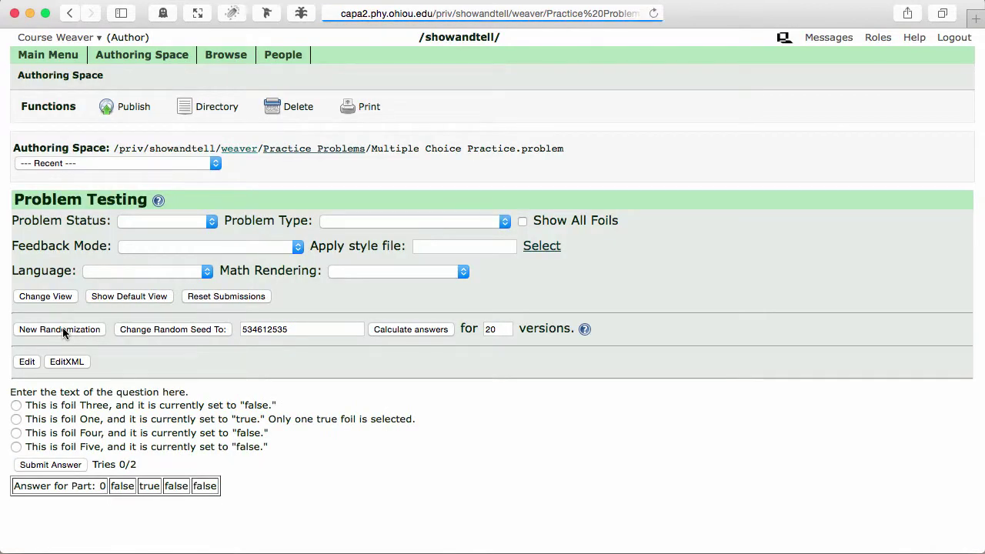
{"action": "left_click", "coordinate": [64, 333]}
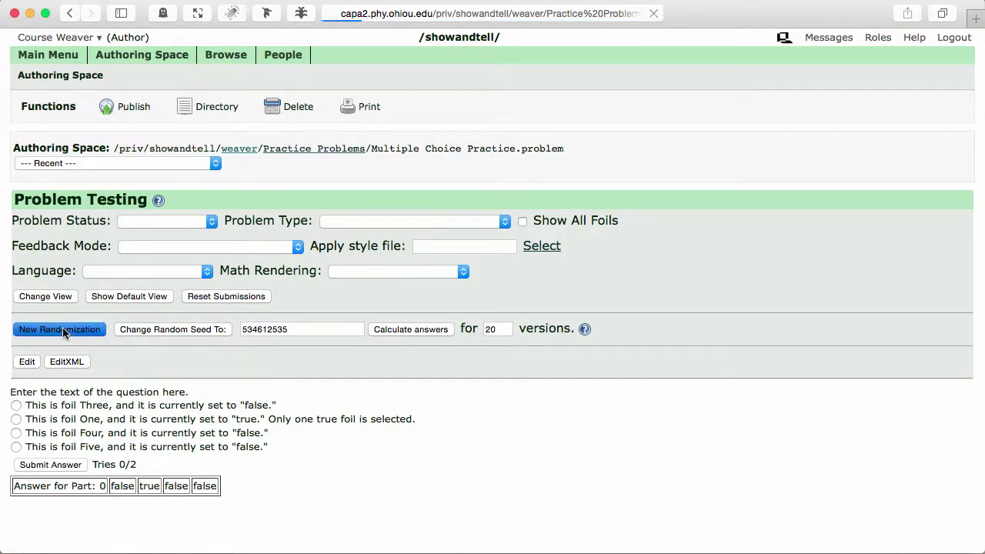
{"action": "left_click", "coordinate": [64, 332]}
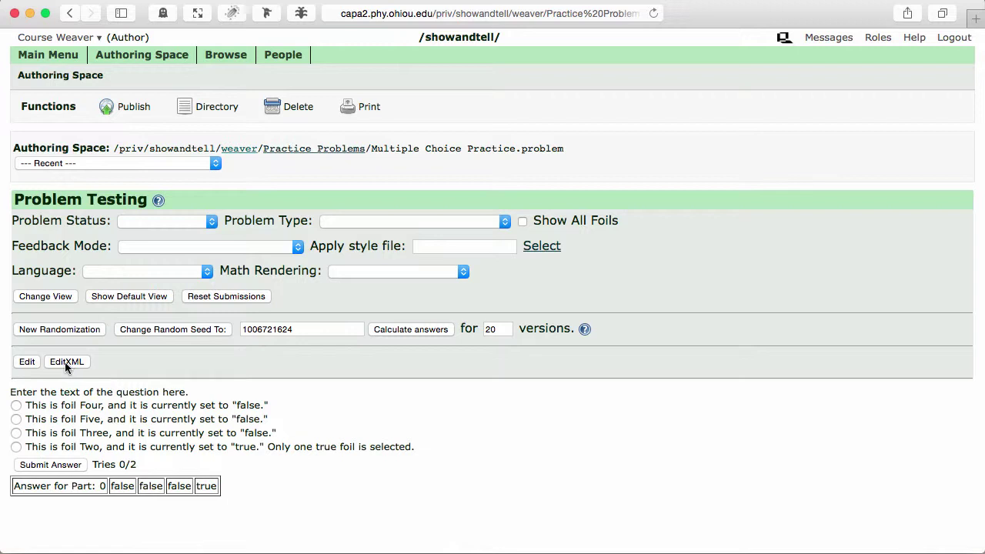
{"action": "left_click", "coordinate": [65, 364]}
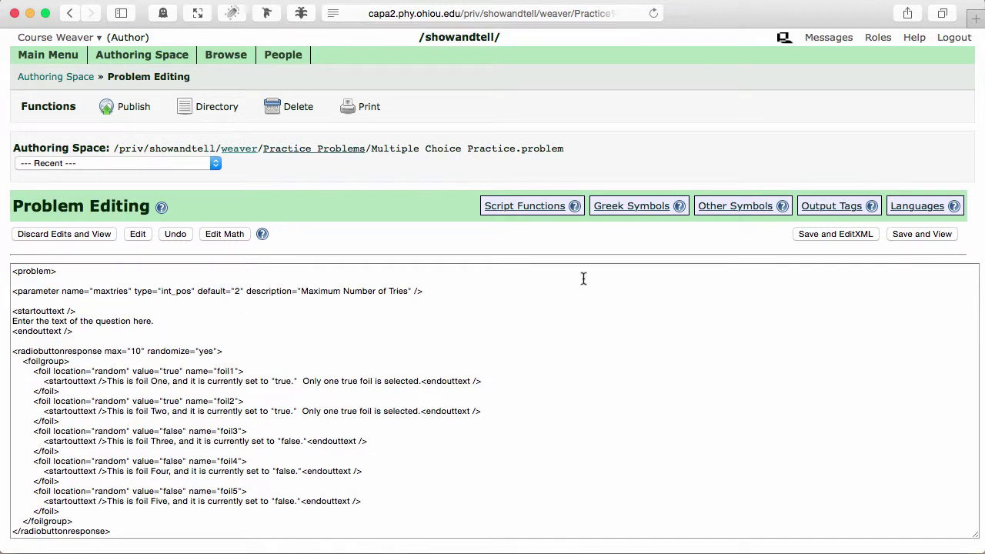
{"action": "left_click", "coordinate": [902, 235]}
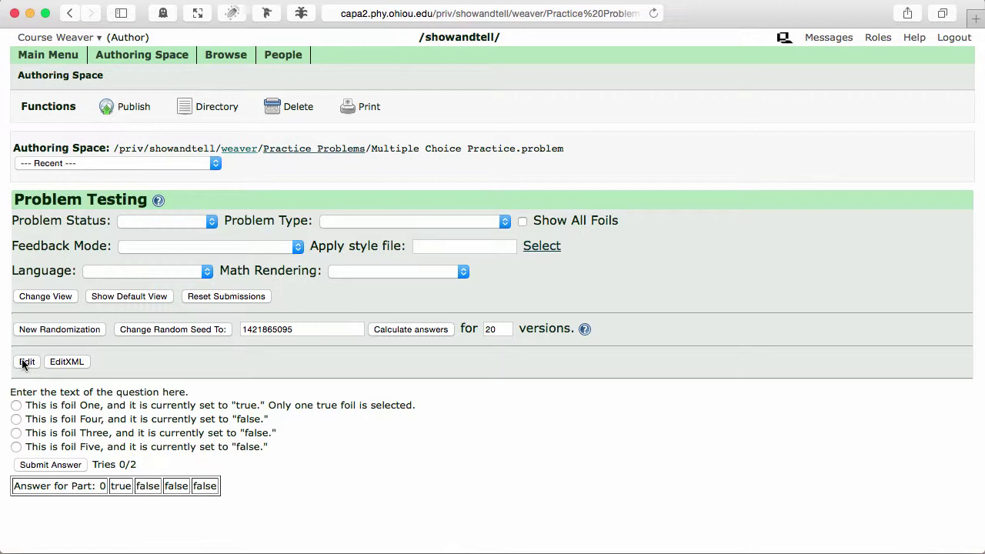
Step: Open the problem in the standard editor and replace the placeholder question text with "Where is Michigan State University?"
{"action": "left_click", "coordinate": [26, 362]}
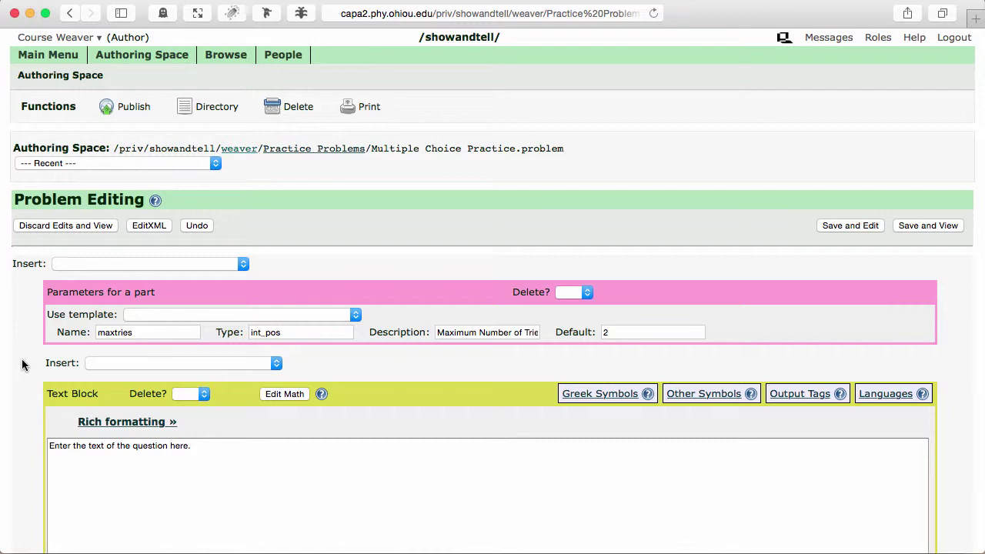
{"action": "scroll", "coordinate": [22, 365], "scroll_direction": "down", "scroll_amount": 10}
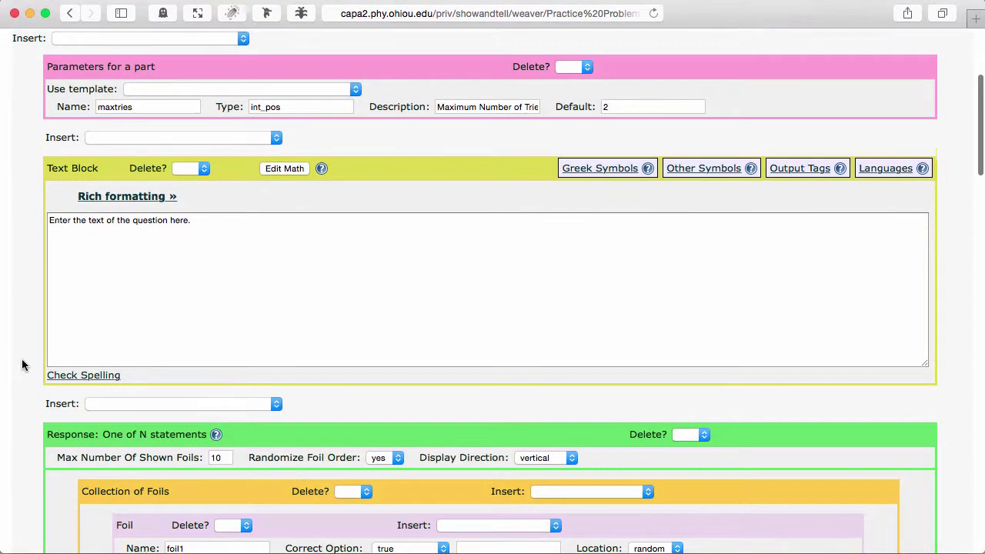
{"action": "scroll", "coordinate": [21, 365], "scroll_direction": "up", "scroll_amount": 5}
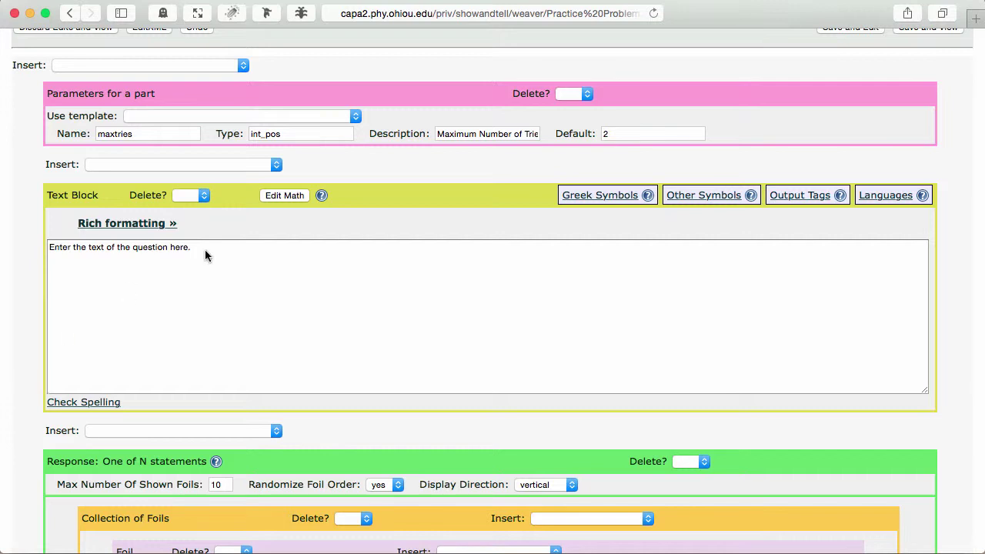
{"action": "left_click", "coordinate": [219, 266]}
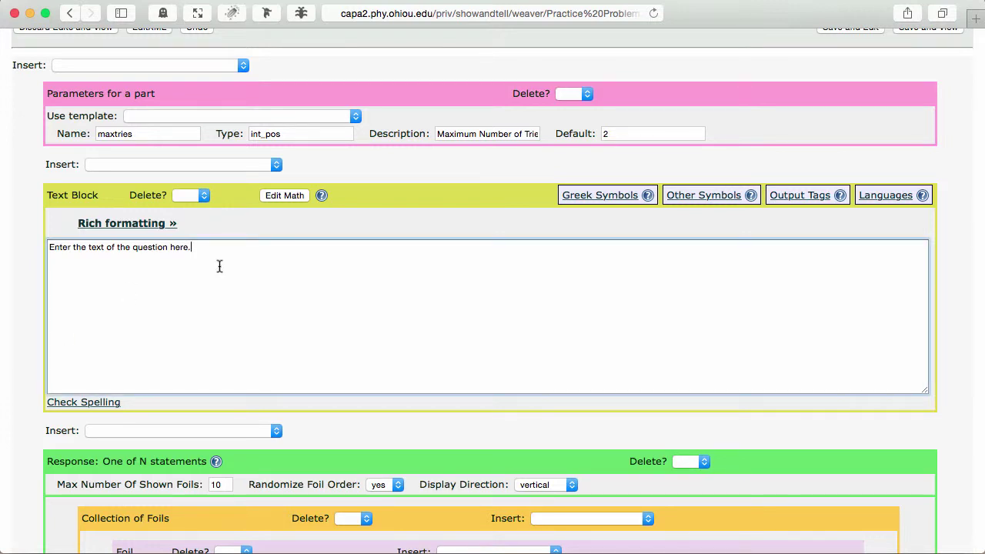
{"action": "scroll", "coordinate": [219, 267], "scroll_direction": "up", "scroll_amount": 2}
{"action": "scroll", "coordinate": [220, 268], "scroll_direction": "down", "scroll_amount": 2}
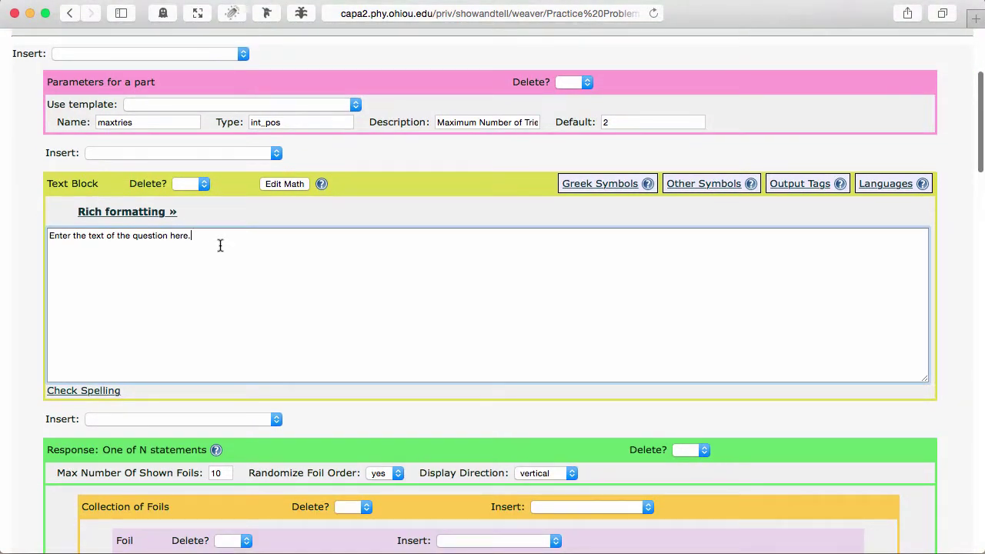
{"action": "left_click", "coordinate": [46, 235]}
{"action": "key", "text": "super+a"}
{"action": "type", "text": "Where is M"}
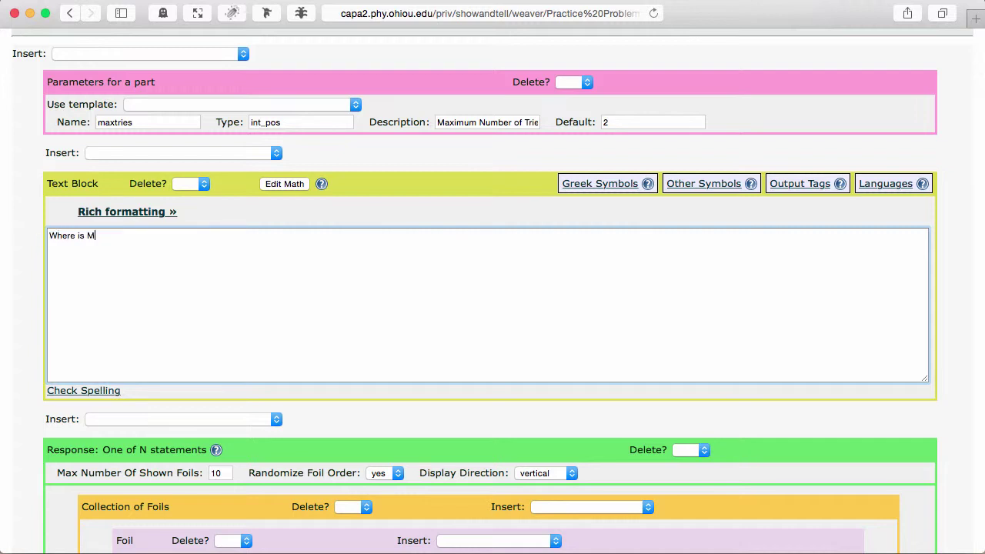
{"action": "type", "text": "ichigan State University?"}
Step: Replace the text of foil1 with "Michigan" and keep its correct option set to true
{"action": "scroll", "coordinate": [177, 304], "scroll_direction": "down", "scroll_amount": 2}
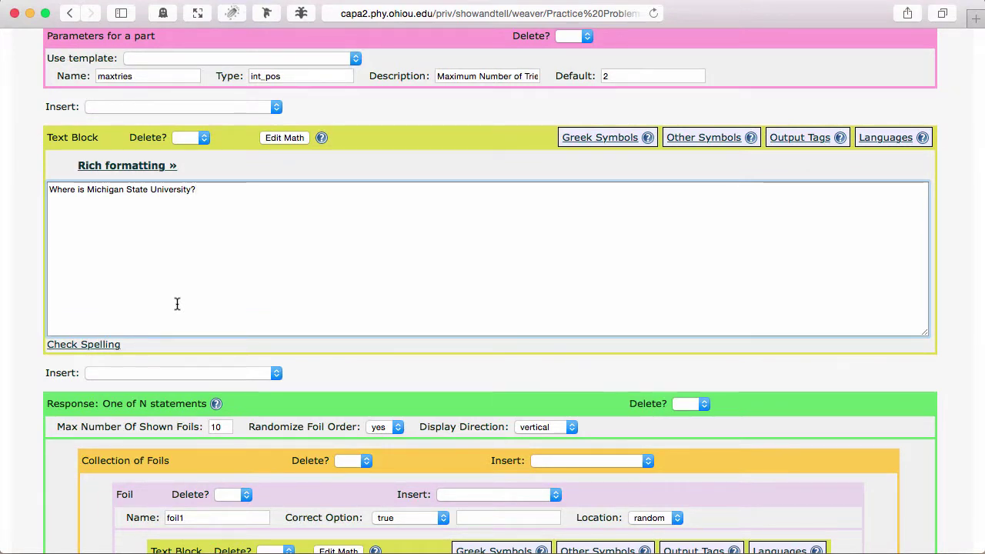
{"action": "scroll", "coordinate": [177, 304], "scroll_direction": "down", "scroll_amount": 8}
{"action": "scroll", "coordinate": [177, 306], "scroll_direction": "down", "scroll_amount": 1}
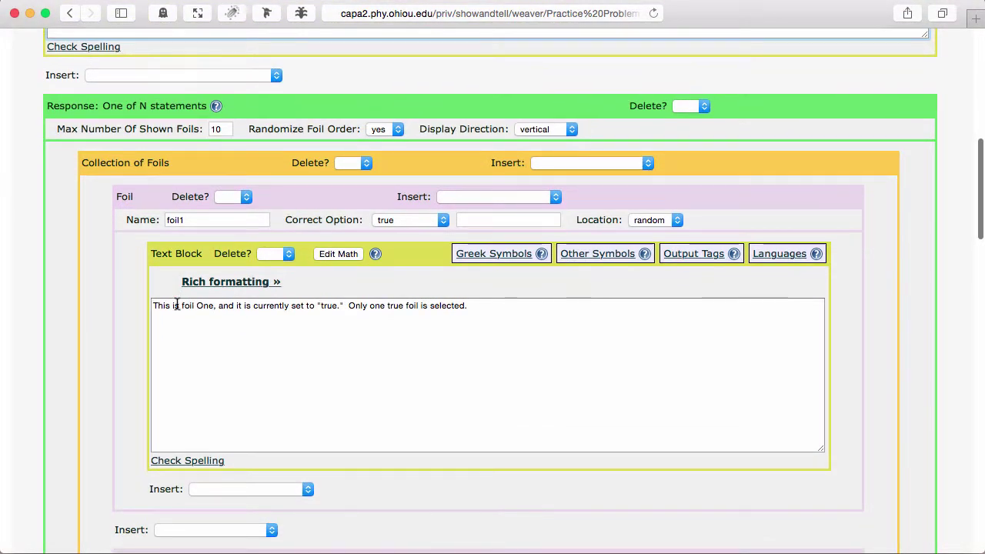
{"action": "left_click", "coordinate": [180, 220]}
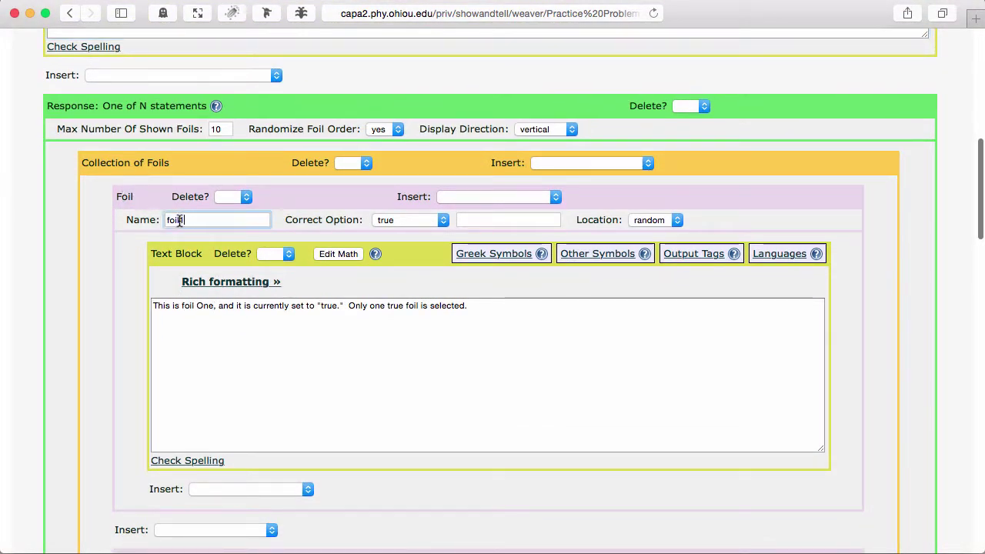
{"action": "type", "text": "1"}
{"action": "left_click", "coordinate": [501, 329]}
{"action": "triple_click", "coordinate": [510, 311]}
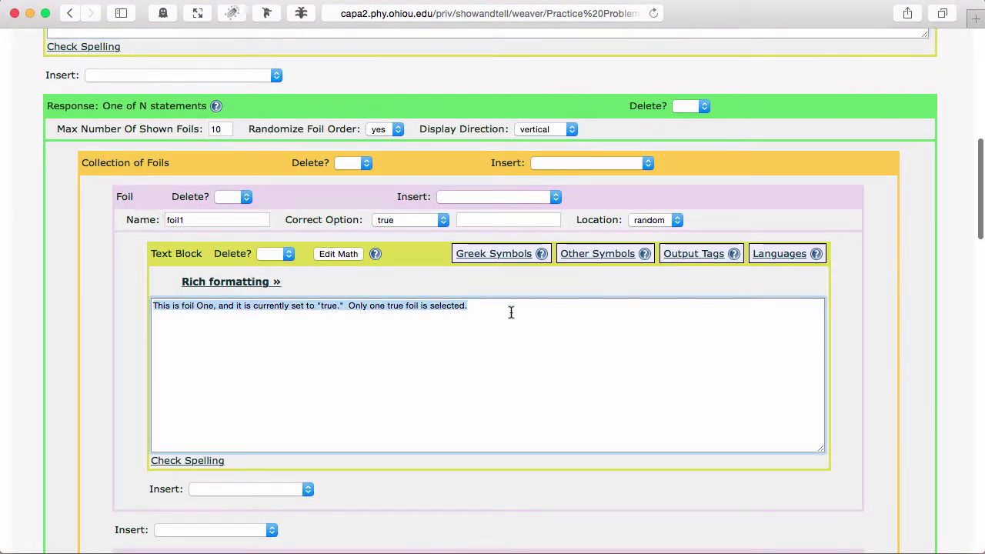
{"action": "type", "text": "Michigan"}
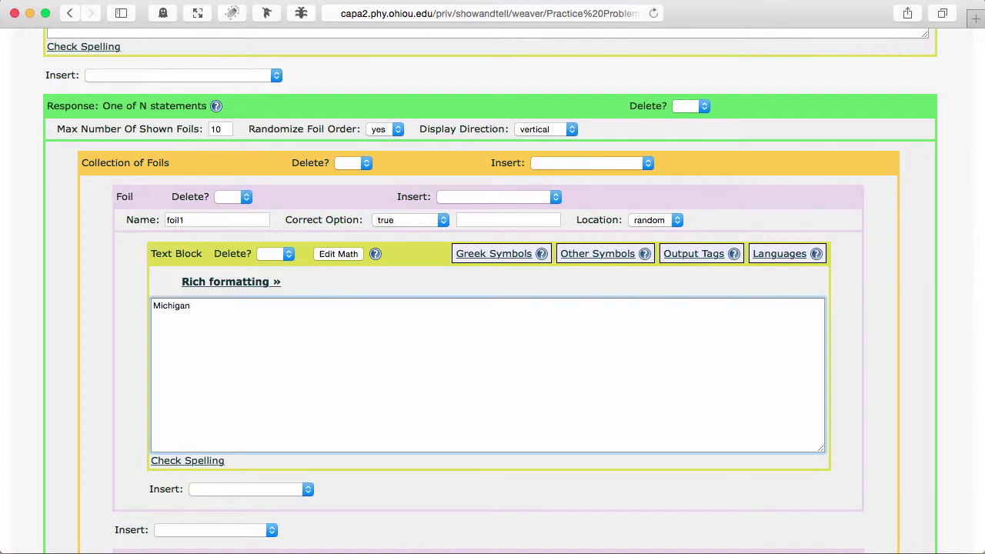
{"action": "left_click", "coordinate": [436, 222]}
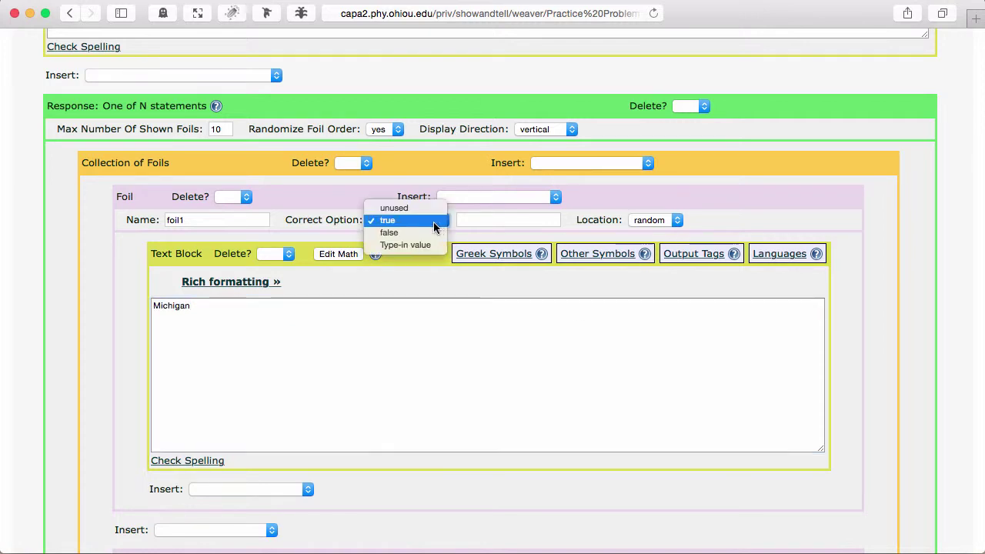
{"action": "left_click", "coordinate": [415, 220]}
Step: Replace the text of foil2 with "East Lansing" and keep its correct option set to true
{"action": "scroll", "coordinate": [393, 318], "scroll_direction": "down", "scroll_amount": 5}
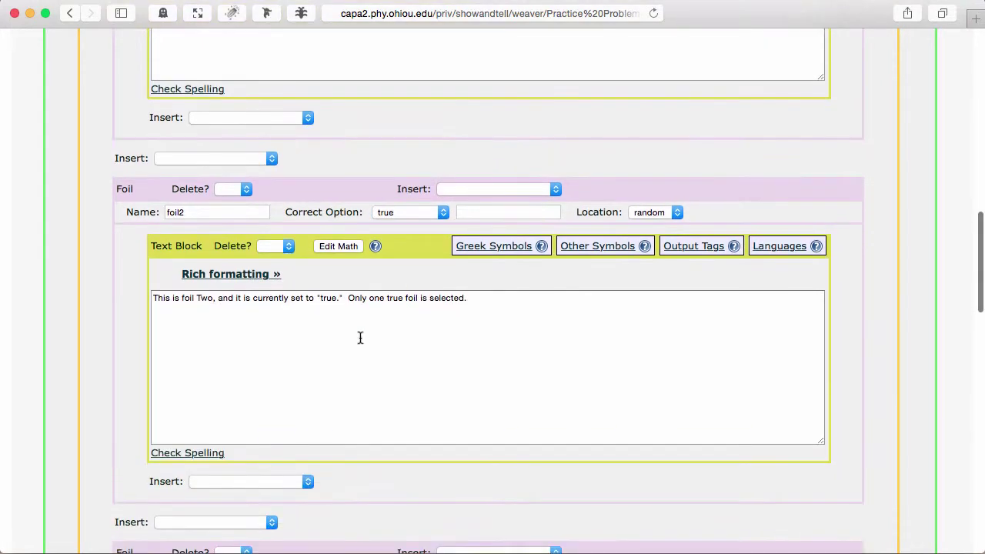
{"action": "left_click", "coordinate": [360, 338]}
{"action": "triple_click", "coordinate": [360, 338]}
{"action": "type", "text": "E"}
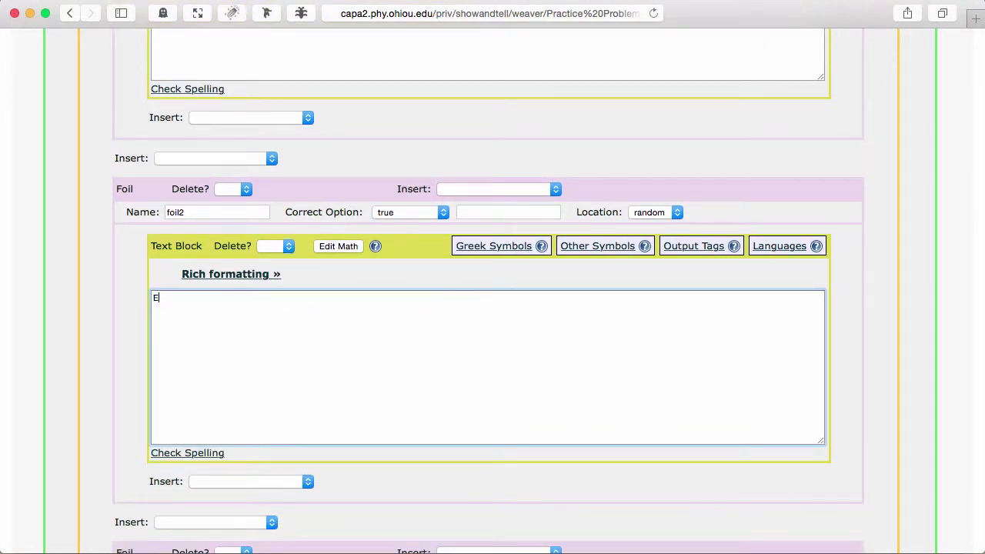
{"action": "type", "text": "ast Lansing"}
{"action": "left_click", "coordinate": [404, 214]}
{"action": "left_click", "coordinate": [402, 212]}
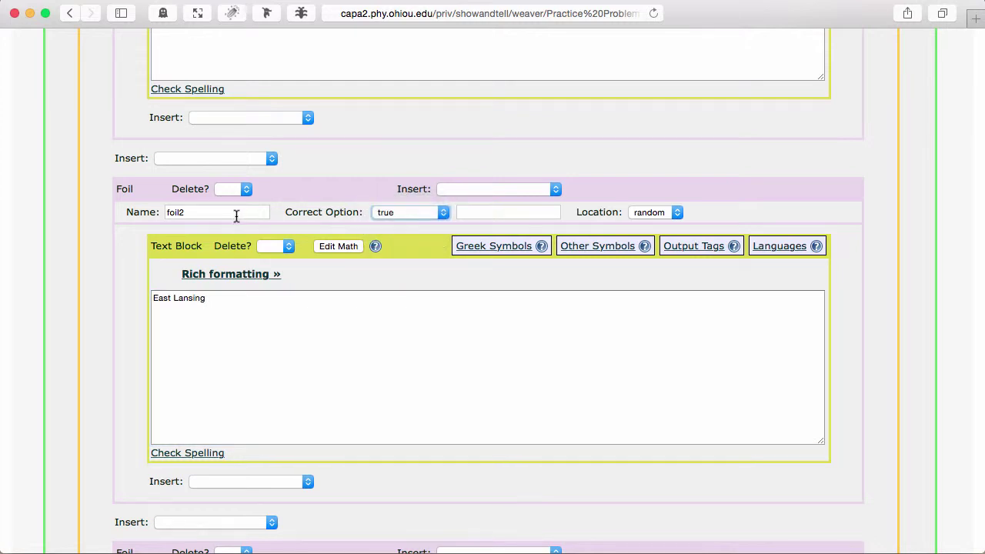
{"action": "left_click", "coordinate": [235, 214]}
Step: Replace the text of foil3 with "Indiana" and keep its correct option set to false
{"action": "scroll", "coordinate": [300, 364], "scroll_direction": "down", "scroll_amount": 2}
{"action": "scroll", "coordinate": [300, 363], "scroll_direction": "down", "scroll_amount": 10}
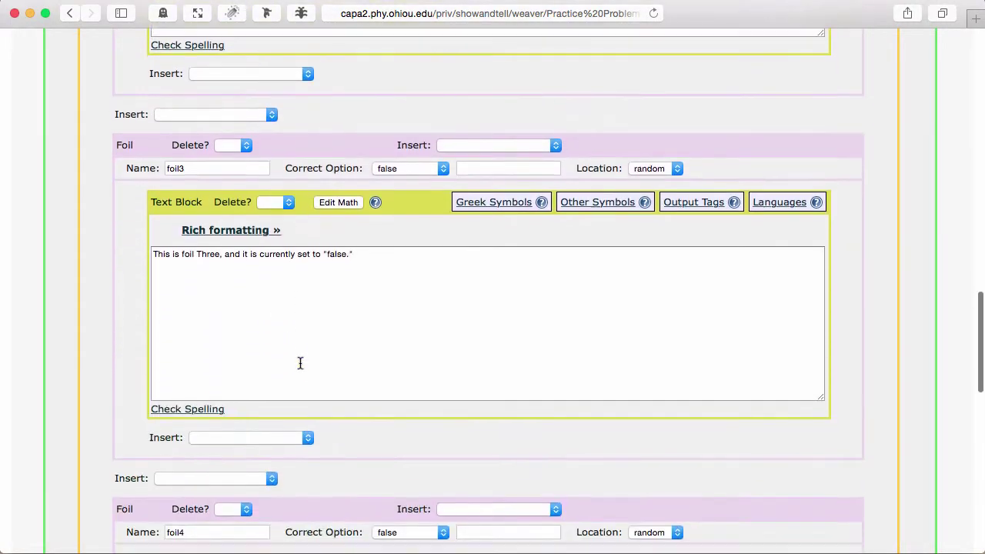
{"action": "left_click", "coordinate": [377, 257]}
{"action": "key", "text": "super+a"}
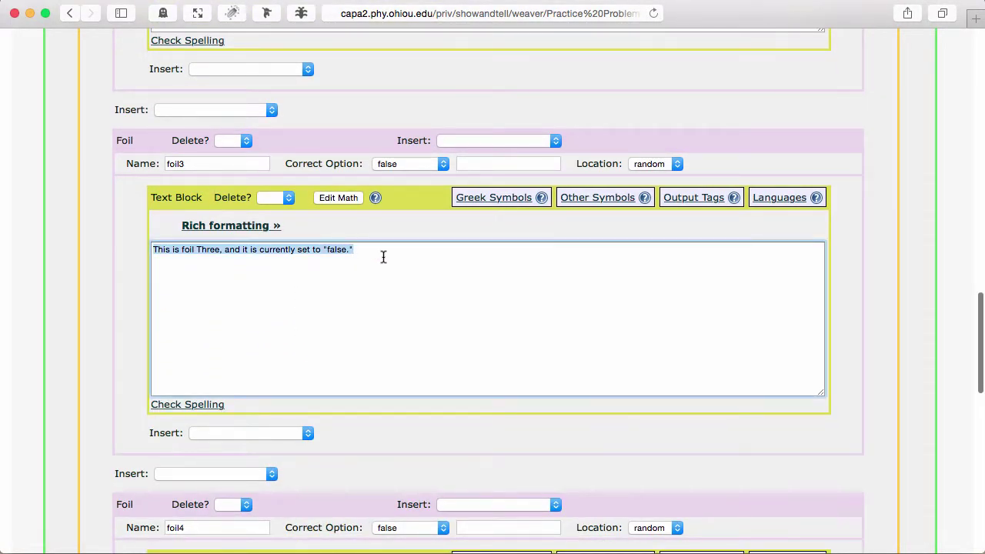
{"action": "type", "text": "Indiana"}
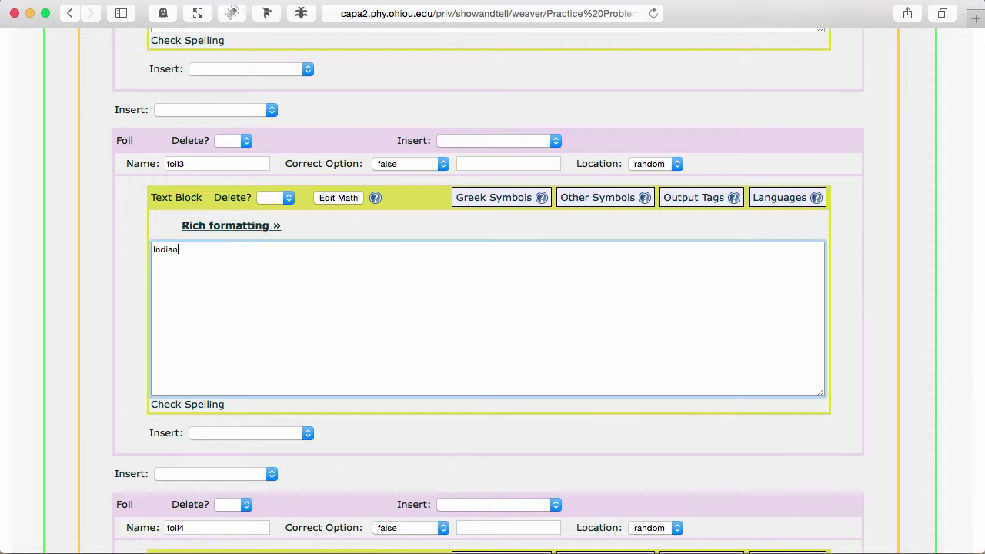
{"action": "left_click", "coordinate": [433, 164]}
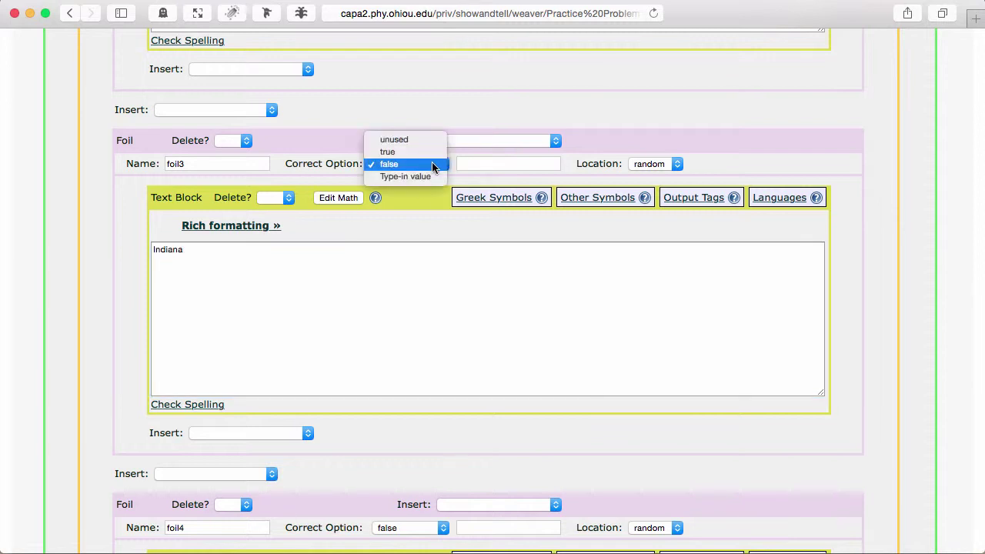
{"action": "left_click", "coordinate": [433, 165]}
{"action": "scroll", "coordinate": [404, 319], "scroll_direction": "down", "scroll_amount": 8}
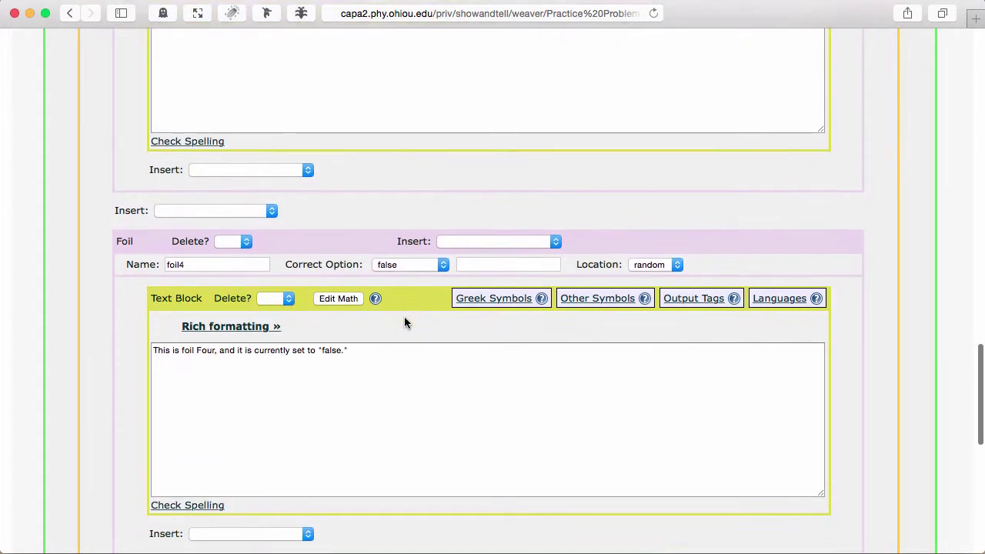
Step: Replace the text of foil4 with "Texas" and keep its correct option set to false
{"action": "left_click", "coordinate": [381, 391]}
{"action": "key", "text": "super+a"}
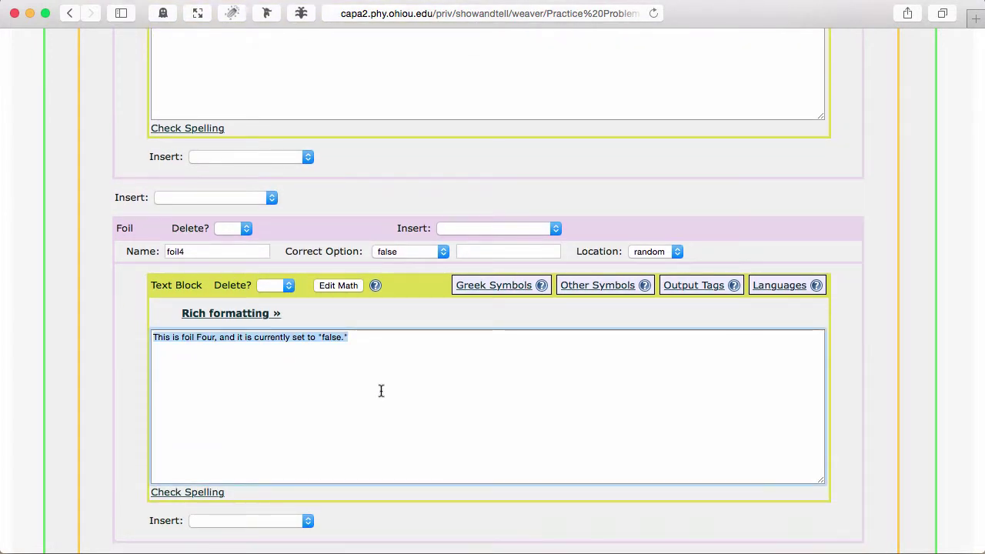
{"action": "type", "text": "Texas"}
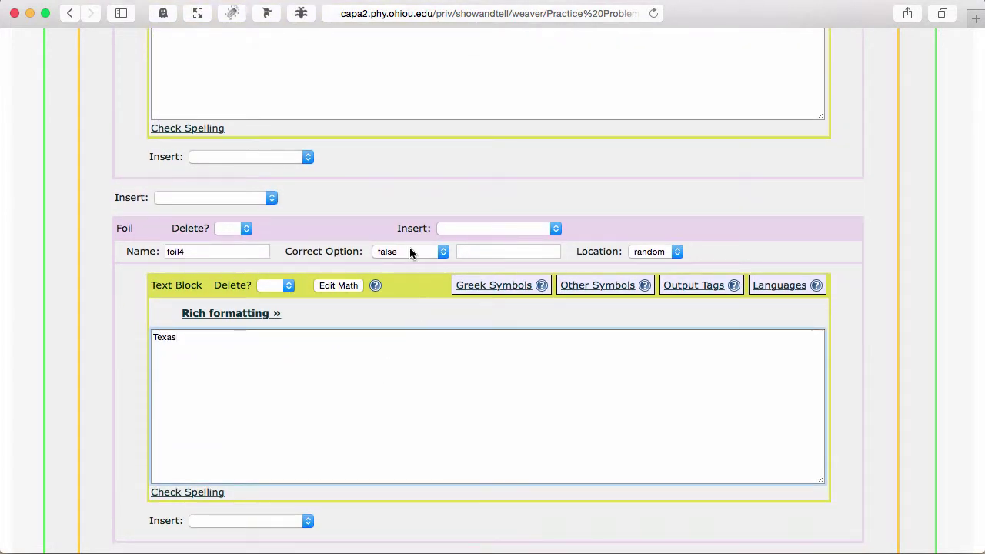
{"action": "left_click", "coordinate": [410, 252]}
{"action": "left_click", "coordinate": [410, 252]}
Step: Replace the placeholder text of foil5 with "Underwater"
{"action": "scroll", "coordinate": [367, 406], "scroll_direction": "down", "scroll_amount": 7}
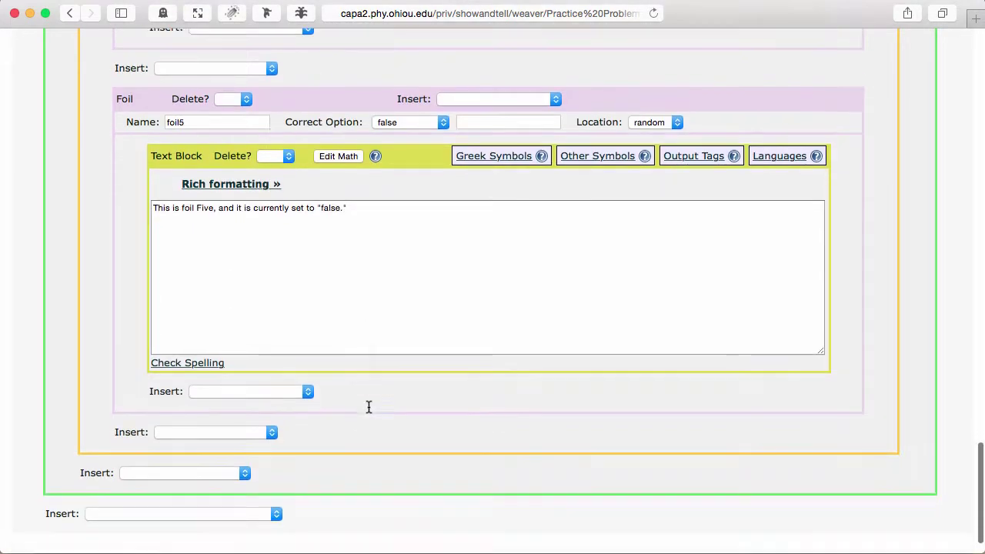
{"action": "left_click", "coordinate": [363, 280]}
{"action": "key", "text": "super+a"}
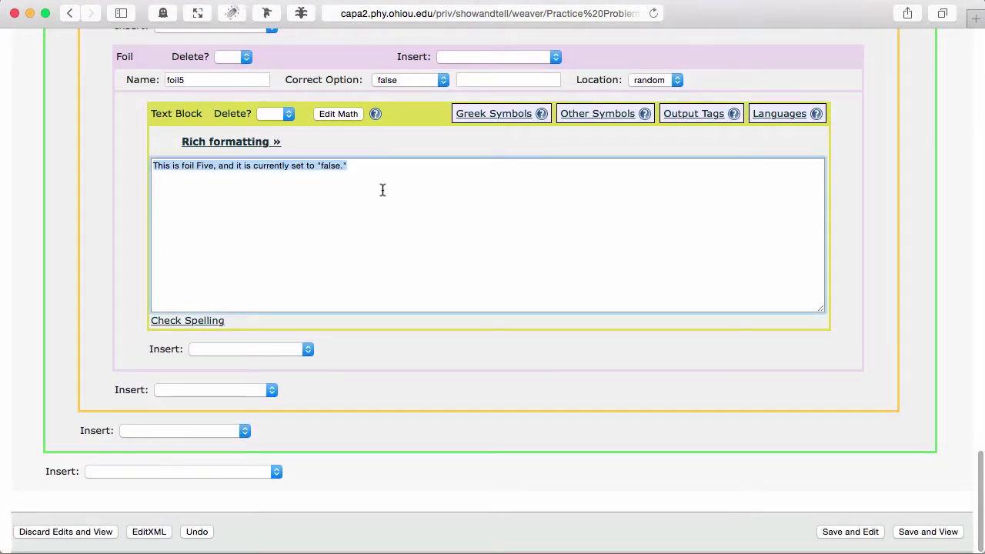
{"action": "type", "text": "Underwater"}
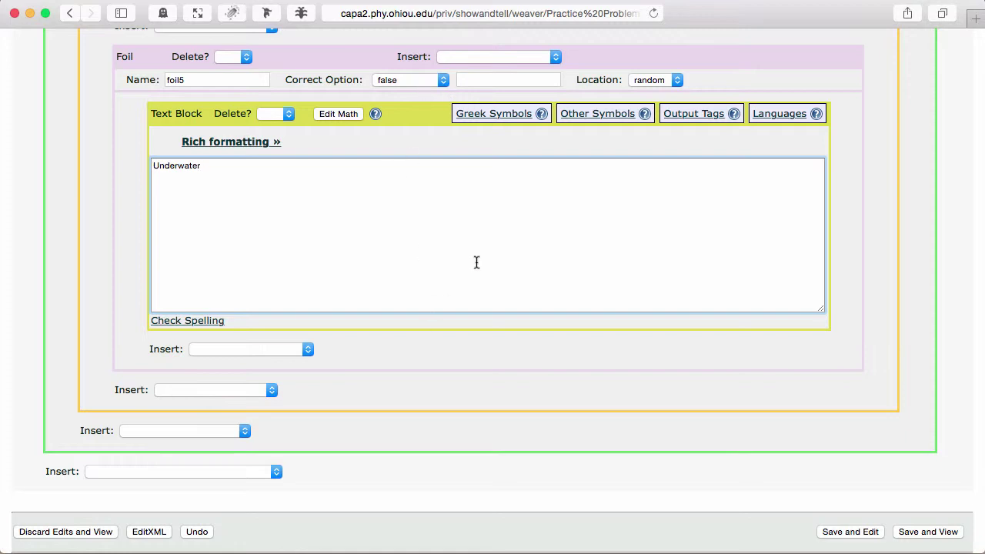
Step: Save and view the problem, then test it with three new randomizations
{"action": "left_click", "coordinate": [927, 532]}
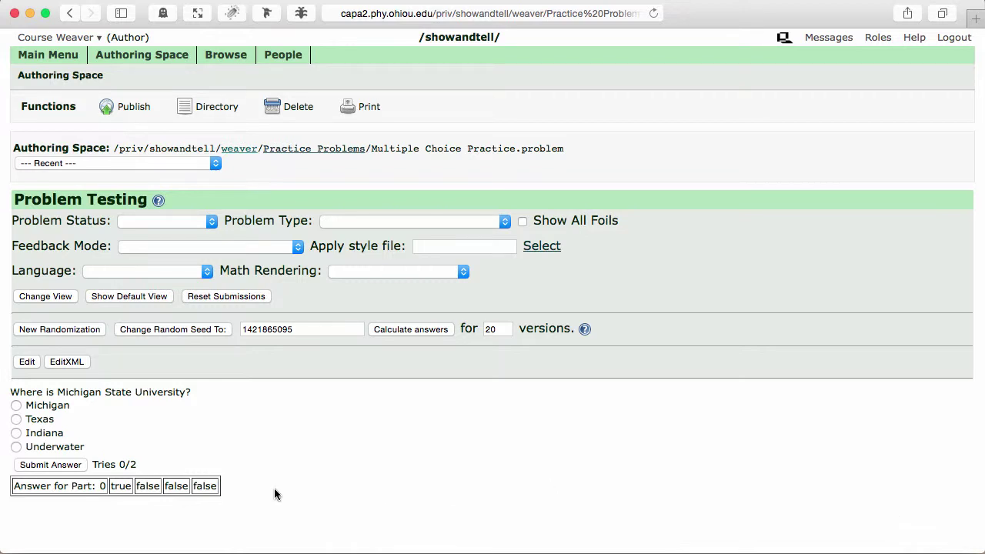
{"action": "left_click", "coordinate": [68, 329]}
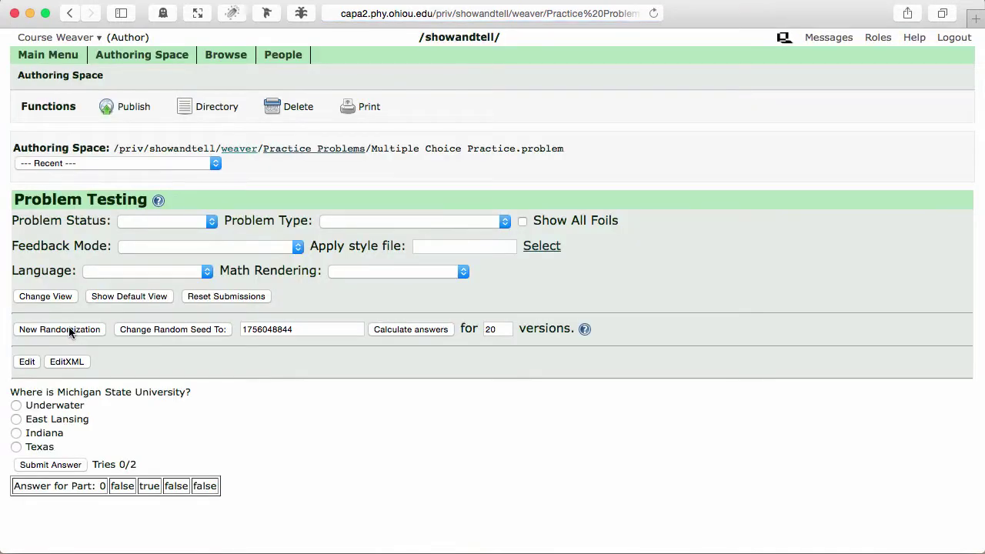
{"action": "left_click", "coordinate": [68, 329]}
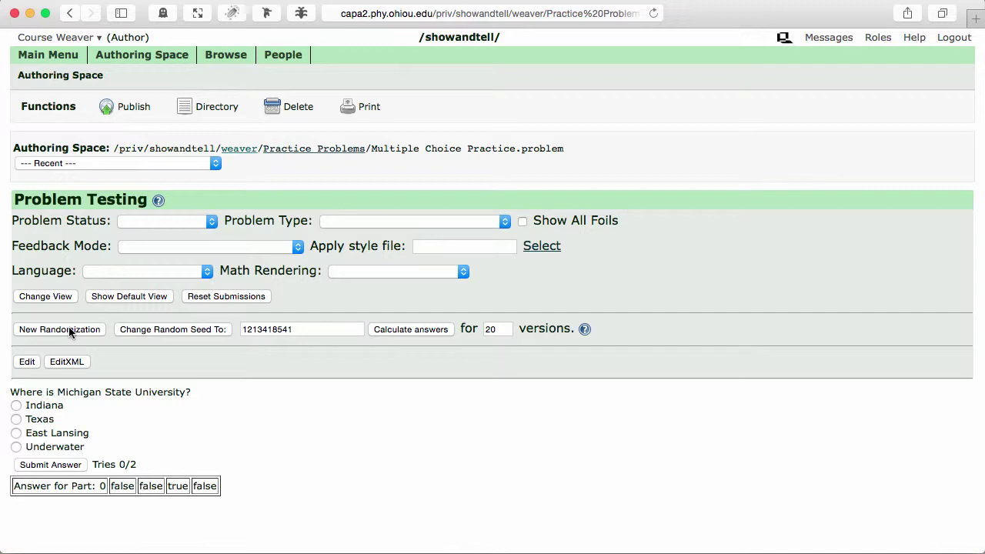
{"action": "left_click", "coordinate": [69, 331]}
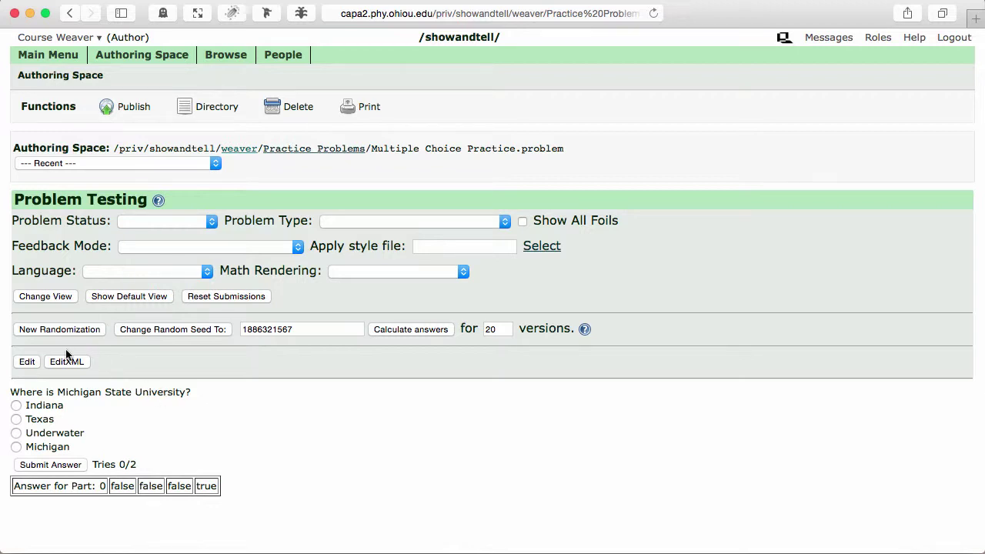
Step: Reopen the problem for editing, insert another Foil after foil5 in the collection, and save while staying in the editor
{"action": "left_click", "coordinate": [27, 362]}
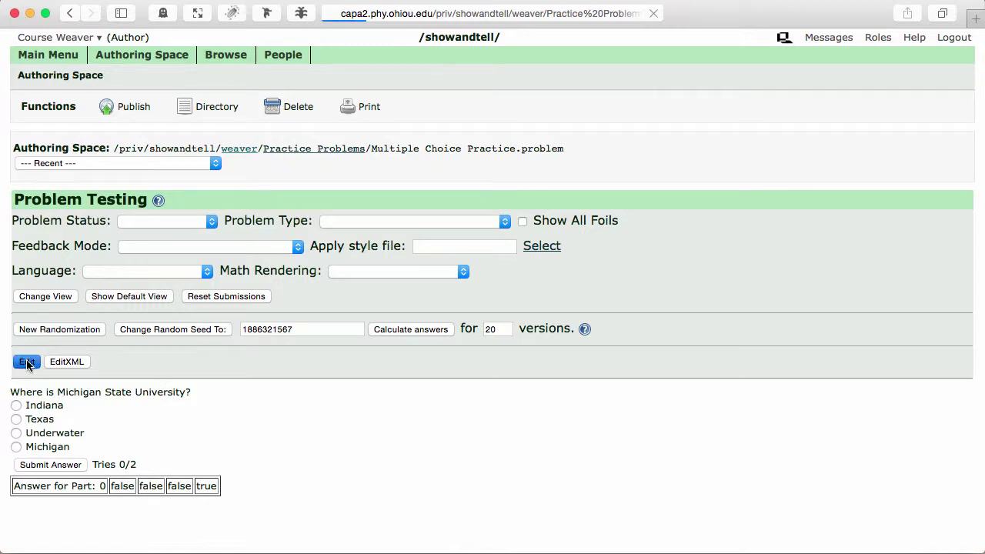
{"action": "scroll", "coordinate": [265, 470], "scroll_direction": "down", "scroll_amount": 15}
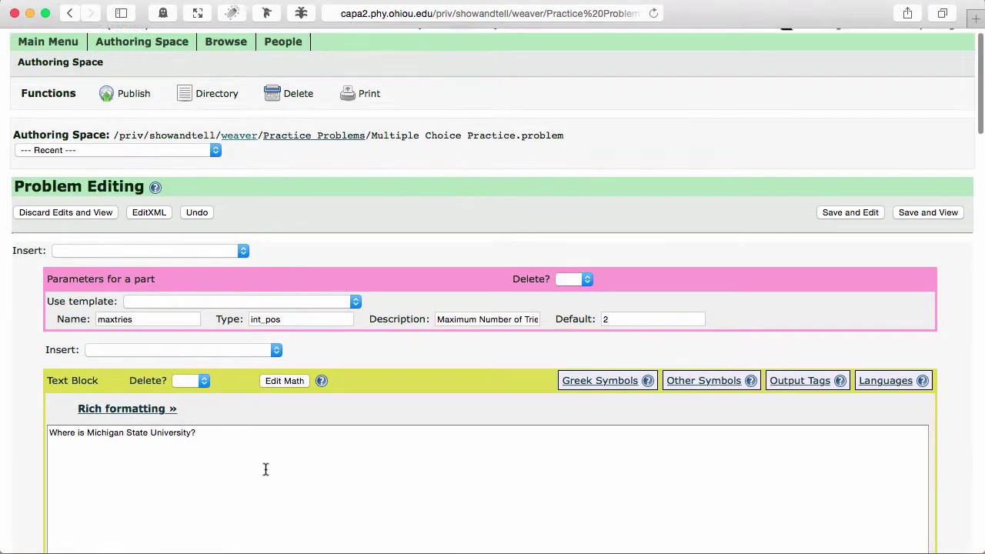
{"action": "scroll", "coordinate": [265, 474], "scroll_direction": "down", "scroll_amount": 15}
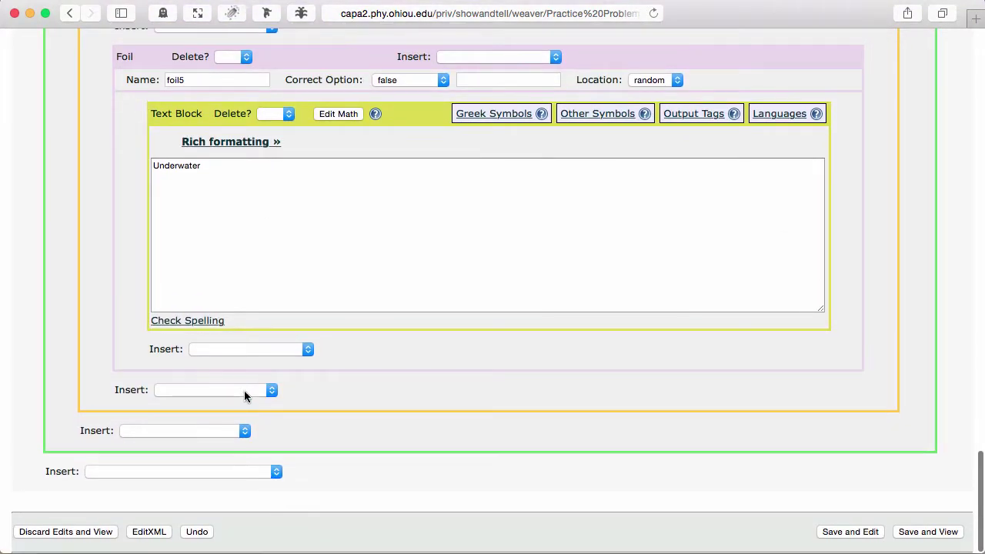
{"action": "left_click", "coordinate": [244, 391]}
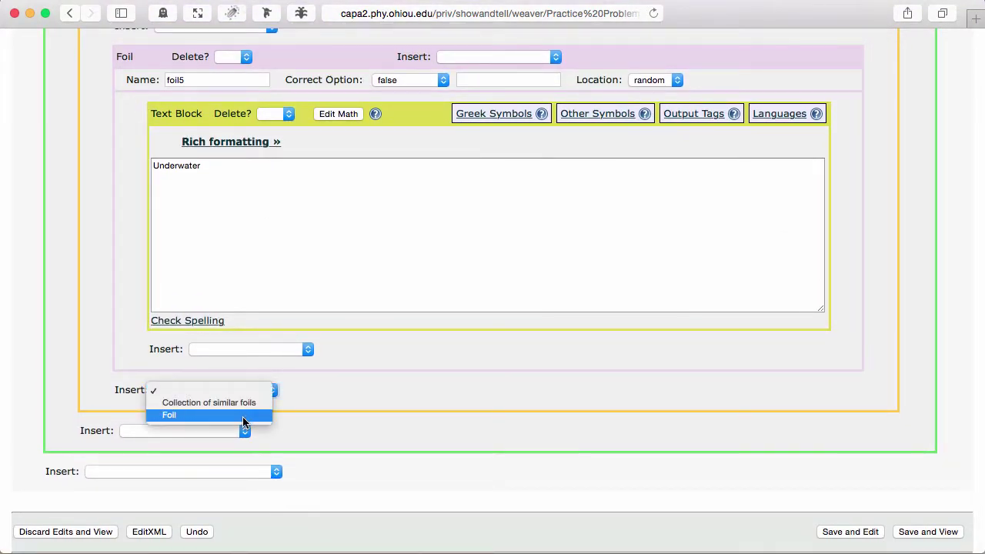
{"action": "left_click", "coordinate": [243, 415]}
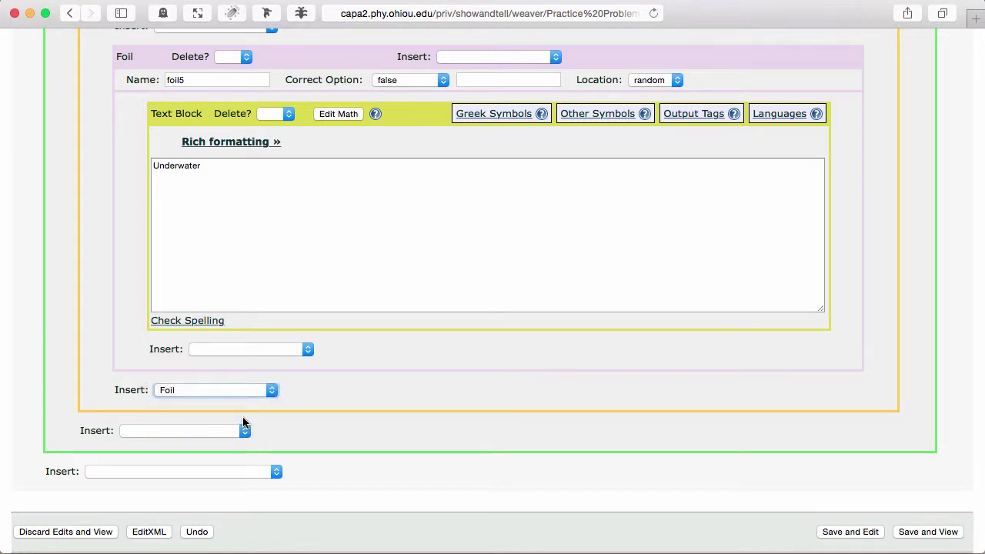
{"action": "left_click", "coordinate": [850, 532]}
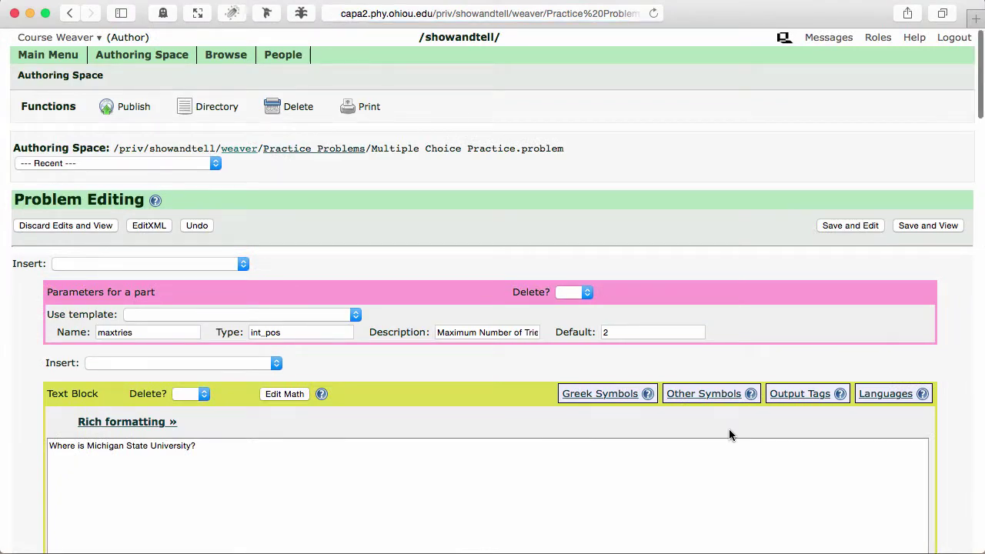
Step: Name the new empty foil at the end of the collection "foil6"
{"action": "scroll", "coordinate": [729, 428], "scroll_direction": "down", "scroll_amount": 15}
{"action": "scroll", "coordinate": [729, 428], "scroll_direction": "down", "scroll_amount": 5}
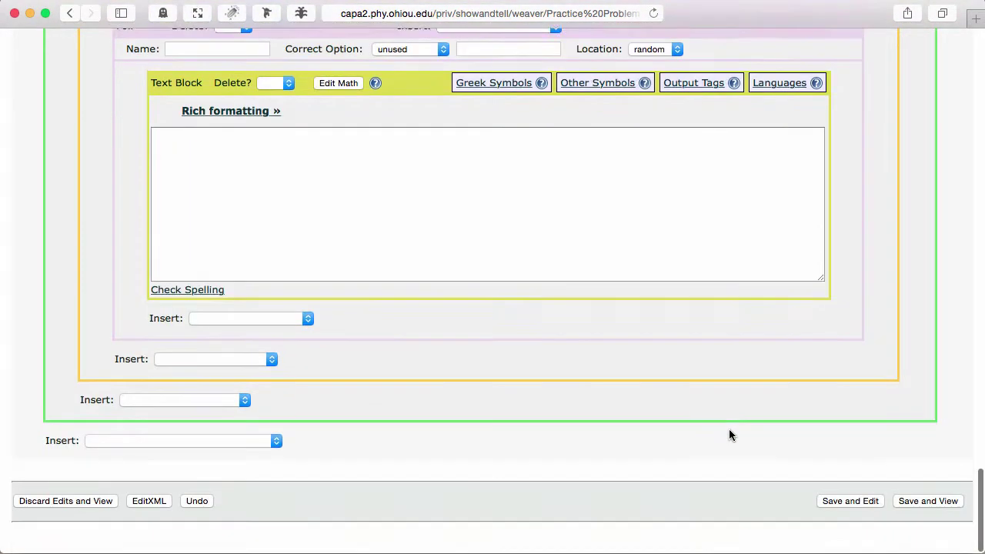
{"action": "left_click", "coordinate": [447, 332]}
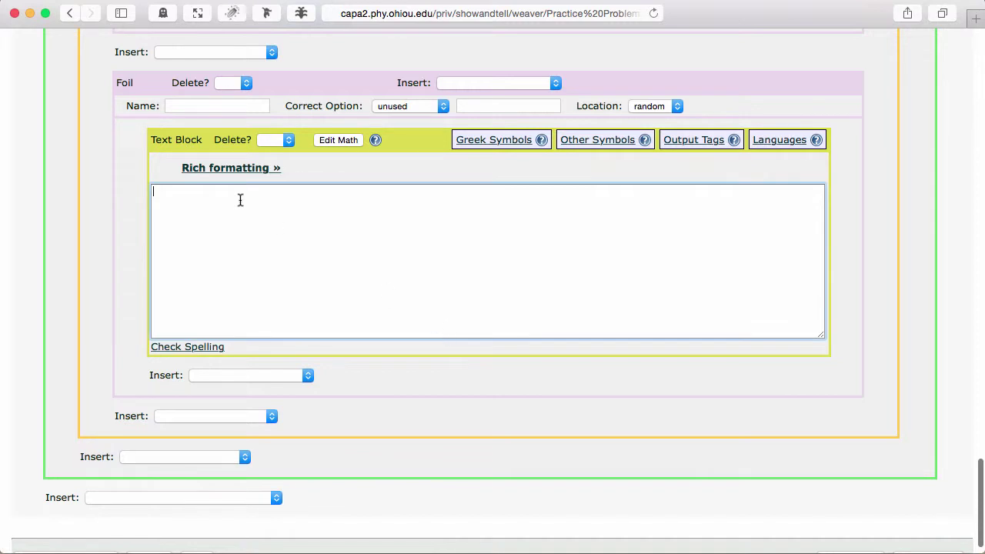
{"action": "left_click", "coordinate": [196, 106]}
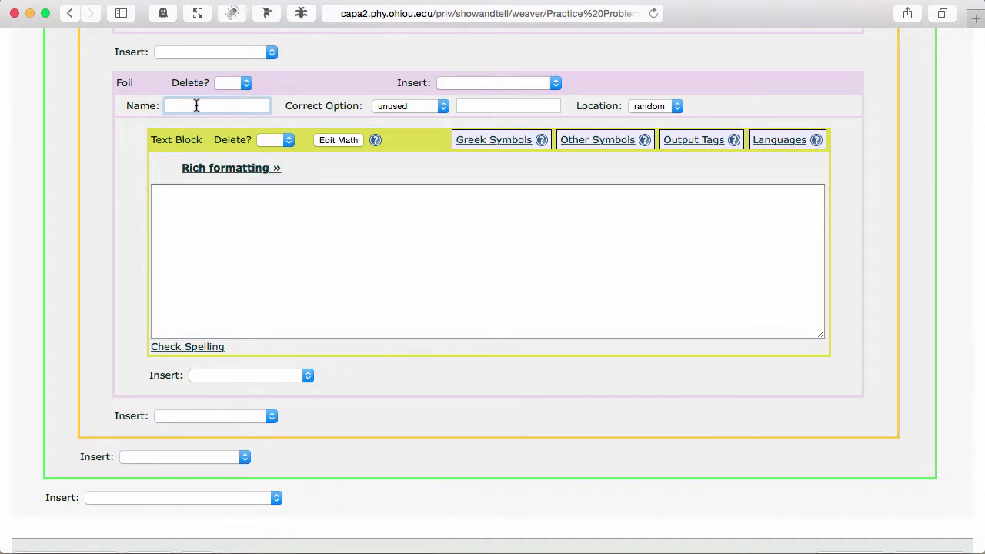
{"action": "type", "text": "foil"}
{"action": "scroll", "coordinate": [493, 292], "scroll_direction": "up", "scroll_amount": 5}
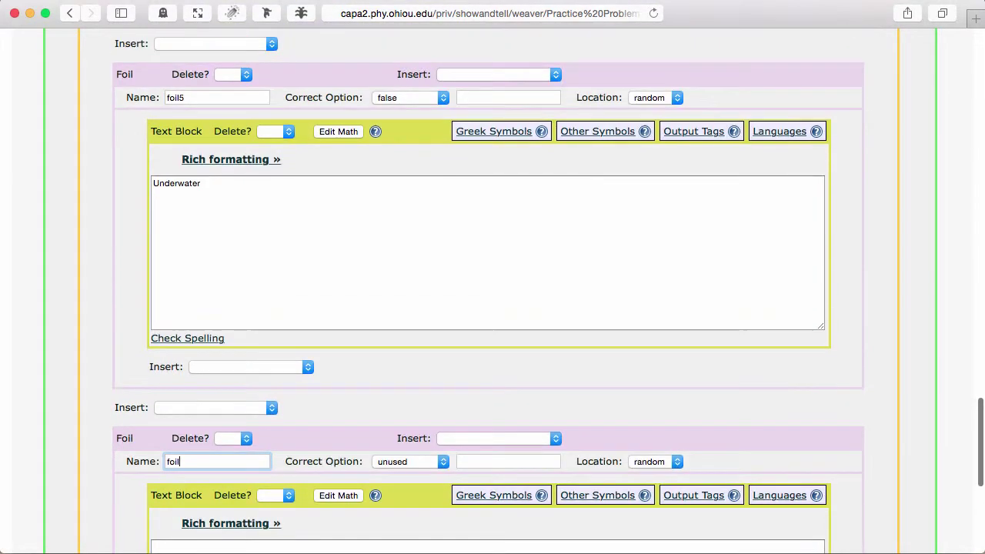
{"action": "scroll", "coordinate": [493, 292], "scroll_direction": "down", "scroll_amount": 3}
{"action": "type", "text": "6"}
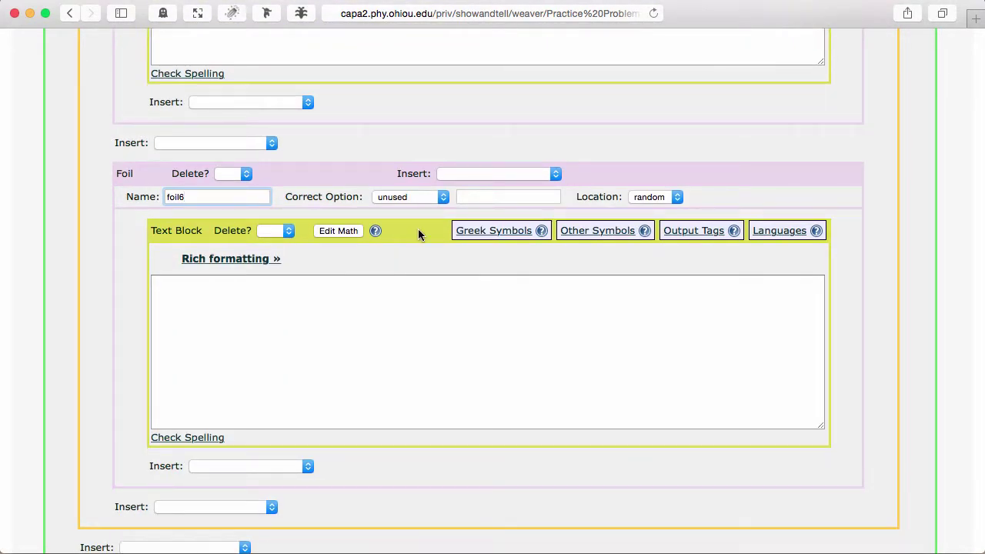
Step: Set the correct option of foil6 to false and enter "Colorado" as its text
{"action": "left_click", "coordinate": [422, 198]}
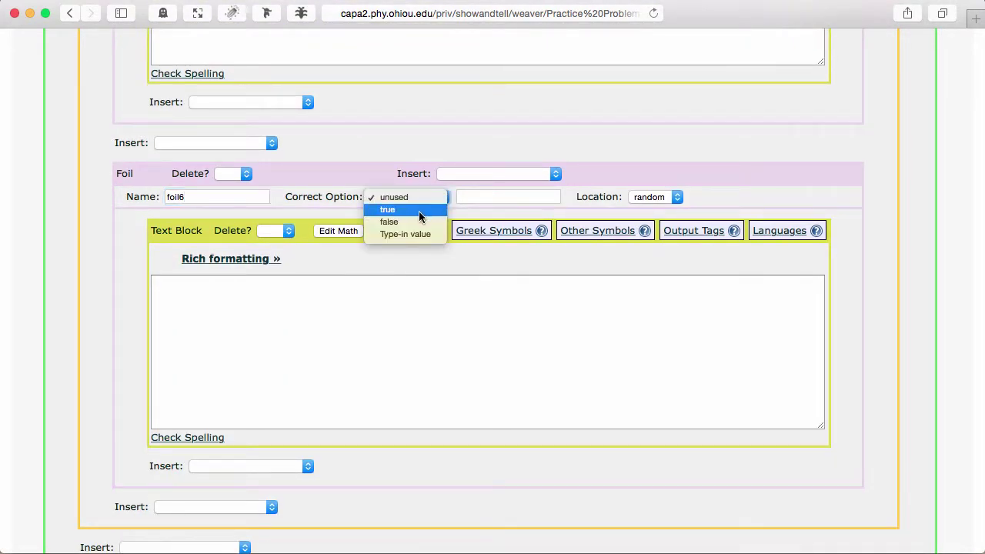
{"action": "left_click", "coordinate": [416, 225]}
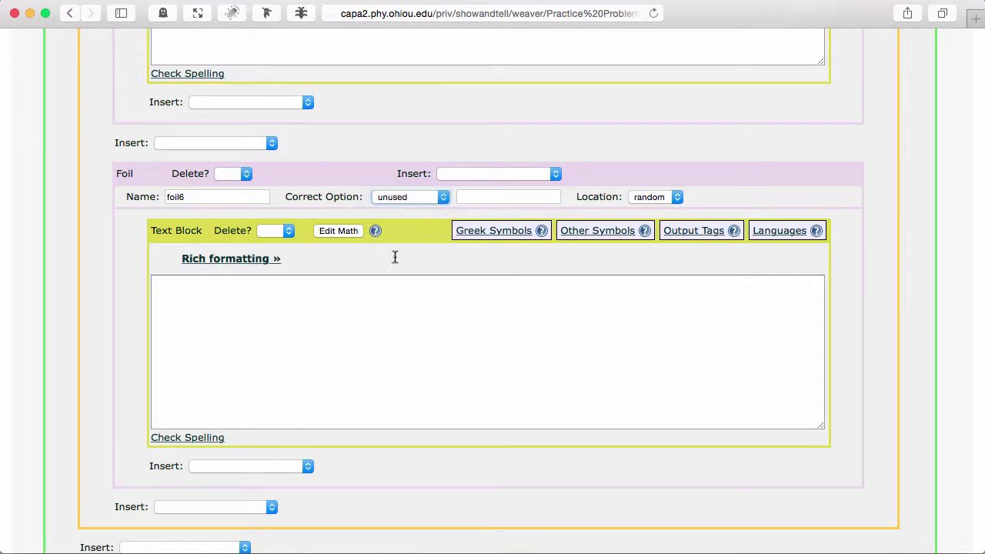
{"action": "left_click", "coordinate": [353, 322]}
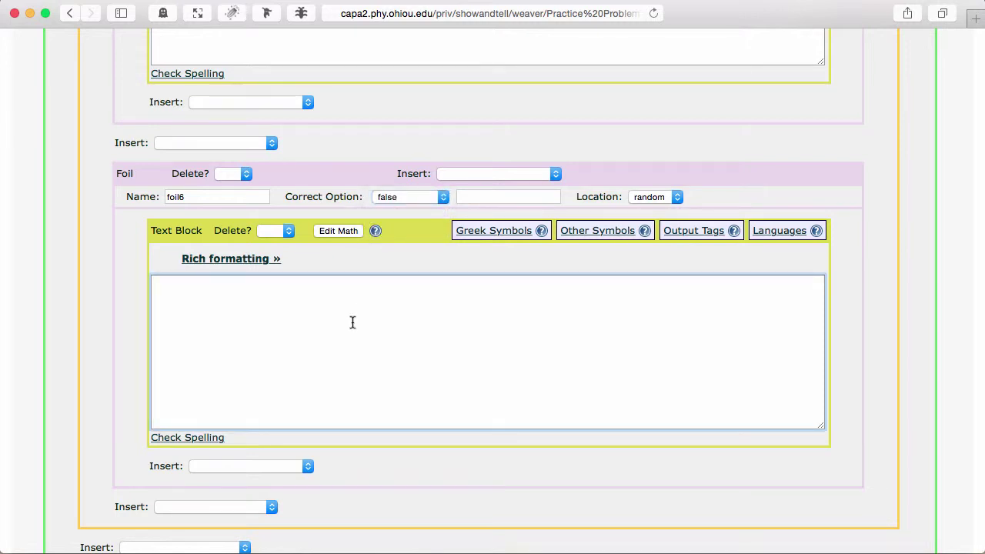
{"action": "type", "text": "Colorado"}
{"action": "scroll", "coordinate": [493, 308], "scroll_direction": "down", "scroll_amount": 3}
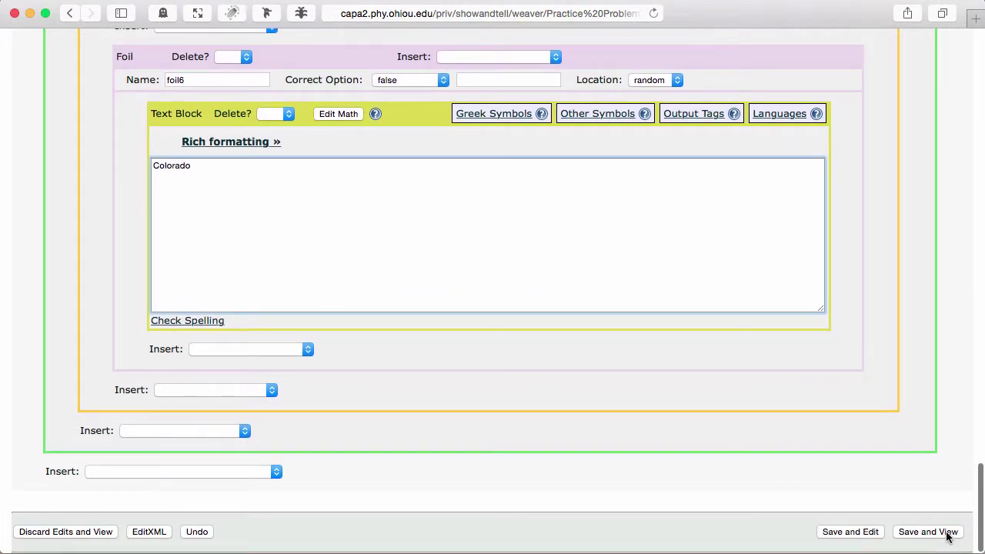
Step: Save and view the problem, then test the extended foil list with two new randomizations
{"action": "left_click", "coordinate": [948, 536]}
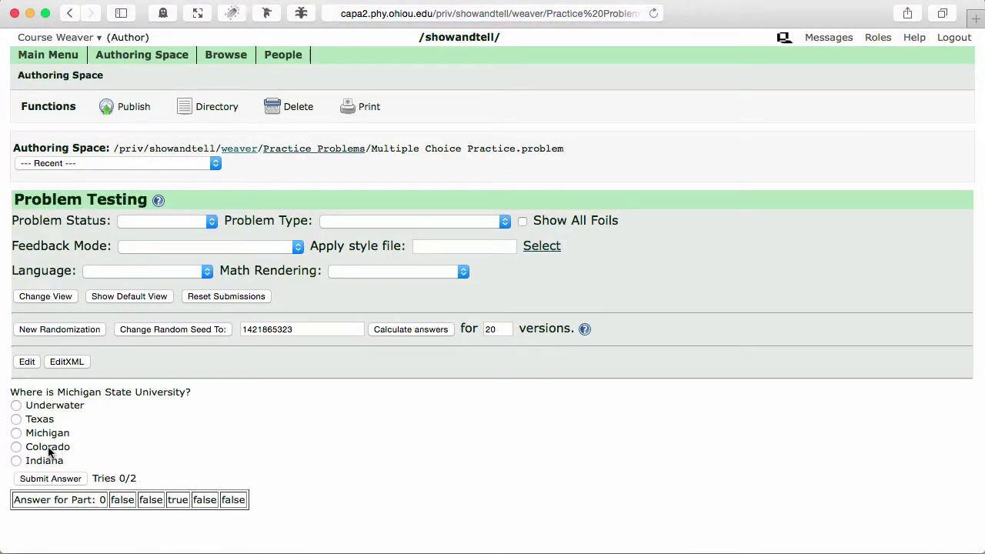
{"action": "left_click", "coordinate": [67, 333]}
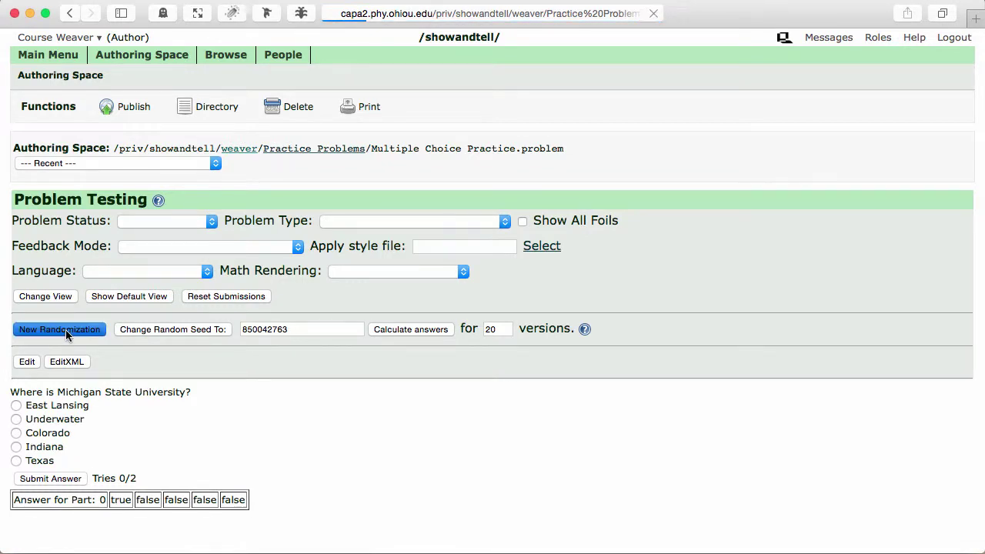
{"action": "left_click", "coordinate": [66, 332]}
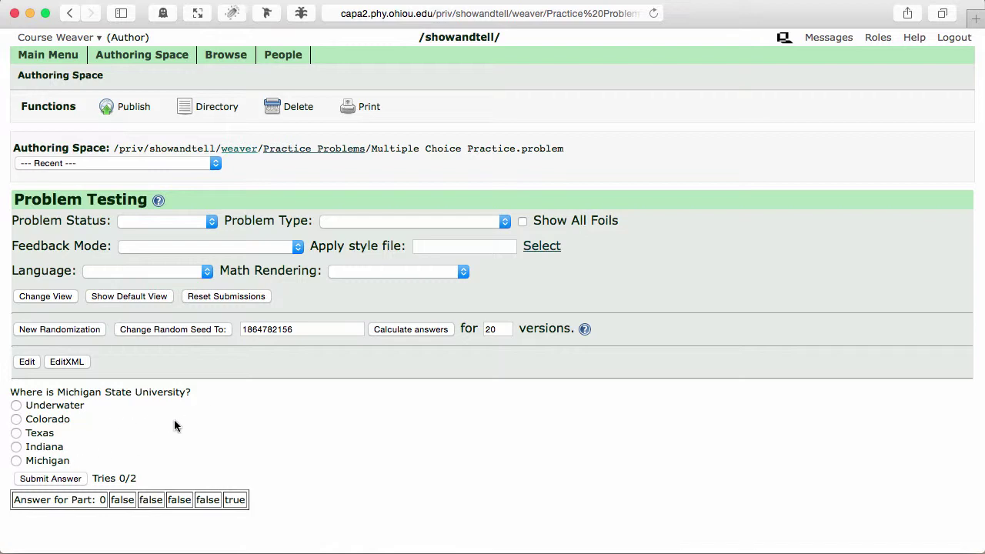
Step: Reopen the problem for editing, set the maximum number of shown foils to 4, and save and view it
{"action": "left_click", "coordinate": [27, 361]}
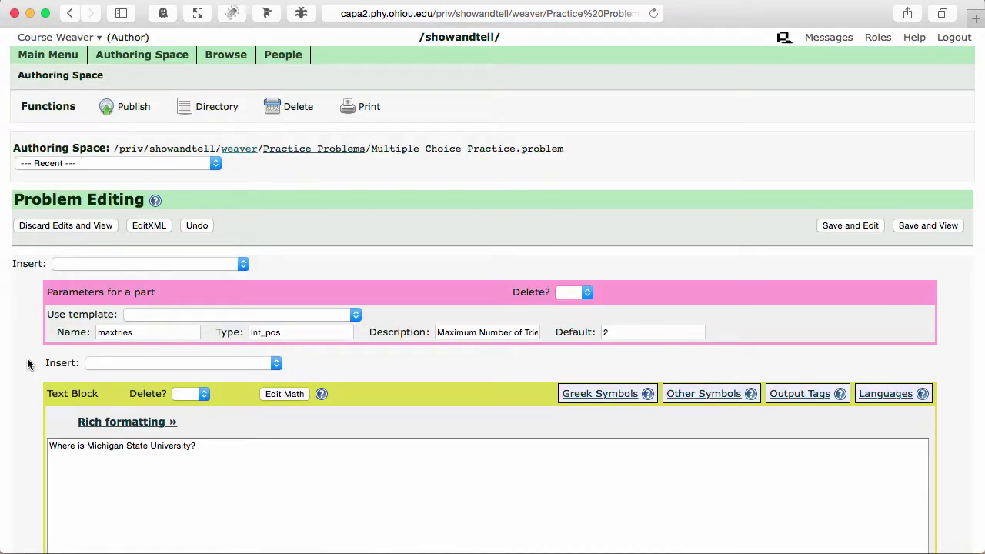
{"action": "scroll", "coordinate": [27, 363], "scroll_direction": "down", "scroll_amount": 9}
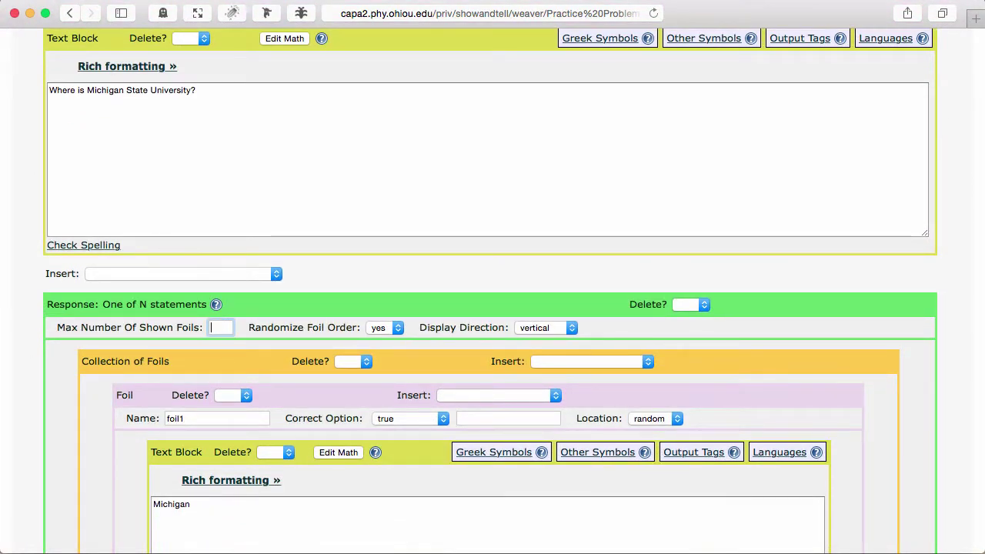
{"action": "type", "text": "4"}
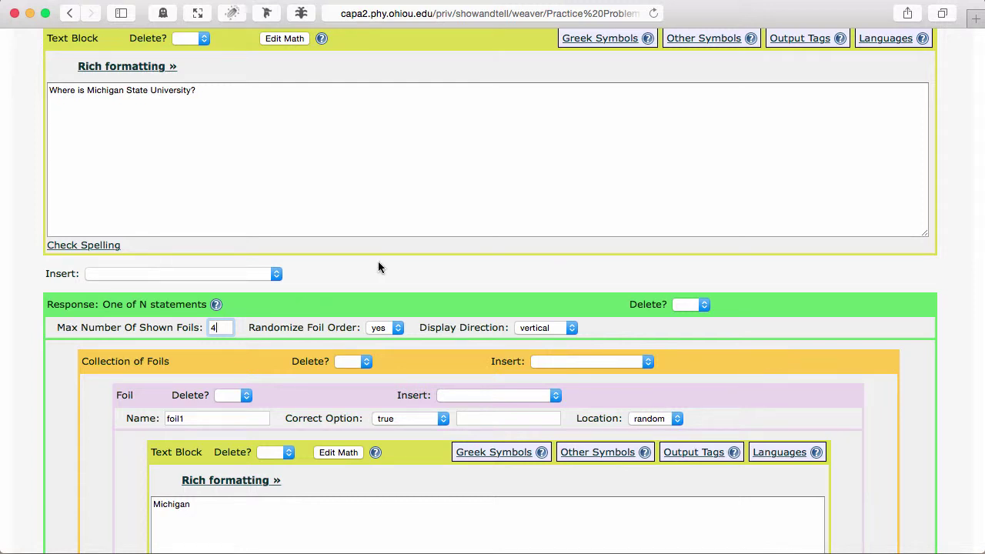
{"action": "scroll", "coordinate": [378, 267], "scroll_direction": "up", "scroll_amount": 5}
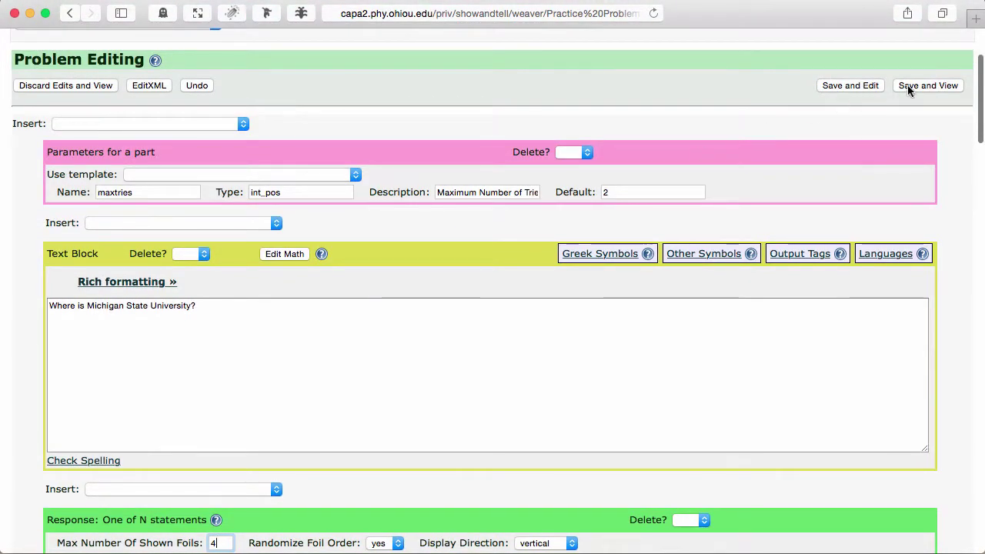
{"action": "left_click", "coordinate": [908, 90]}
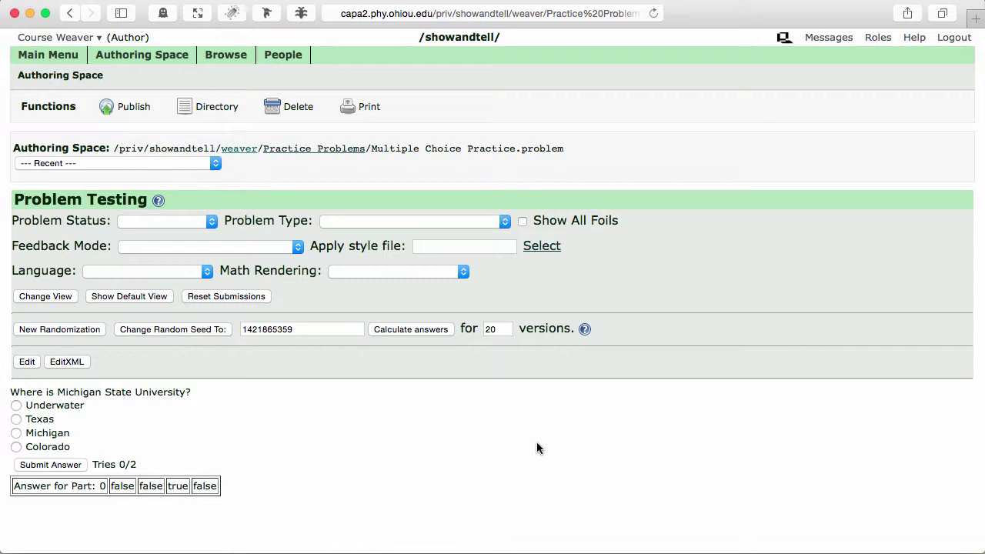
Step: Reopen the problem for editing, insert an Image block after the "Underwater" text in foil5, and save while staying in edit mode
{"action": "left_click", "coordinate": [27, 362]}
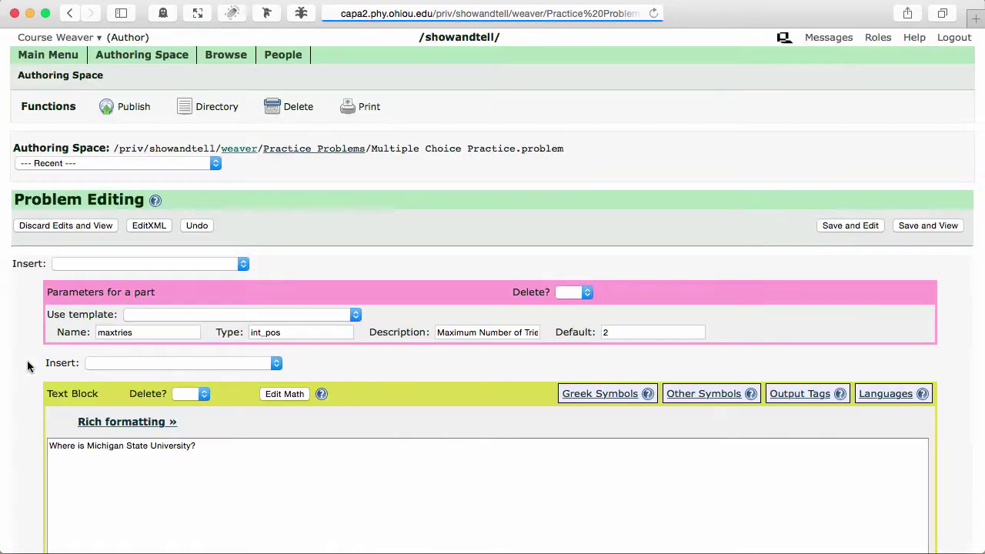
{"action": "scroll", "coordinate": [347, 407], "scroll_direction": "down", "scroll_amount": 20}
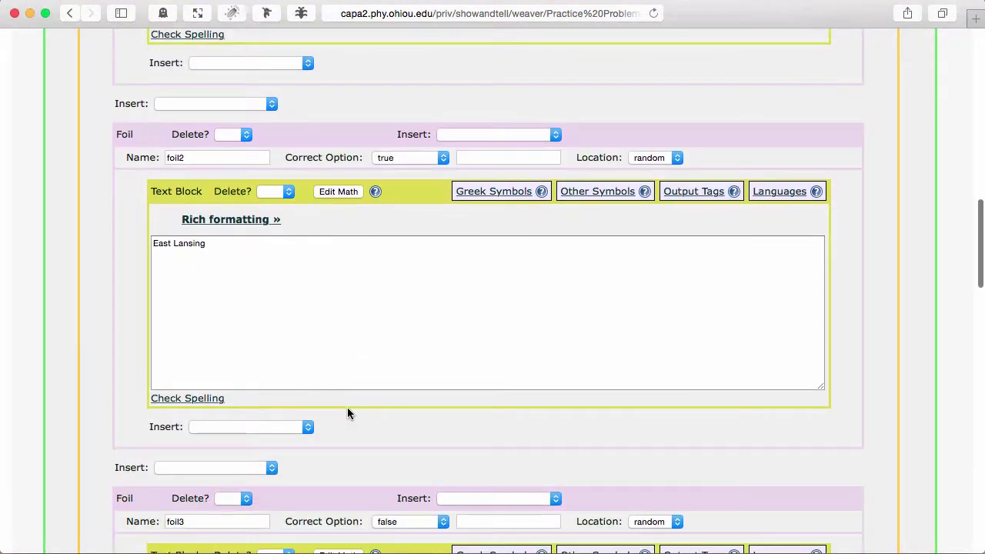
{"action": "scroll", "coordinate": [347, 408], "scroll_direction": "down", "scroll_amount": 10}
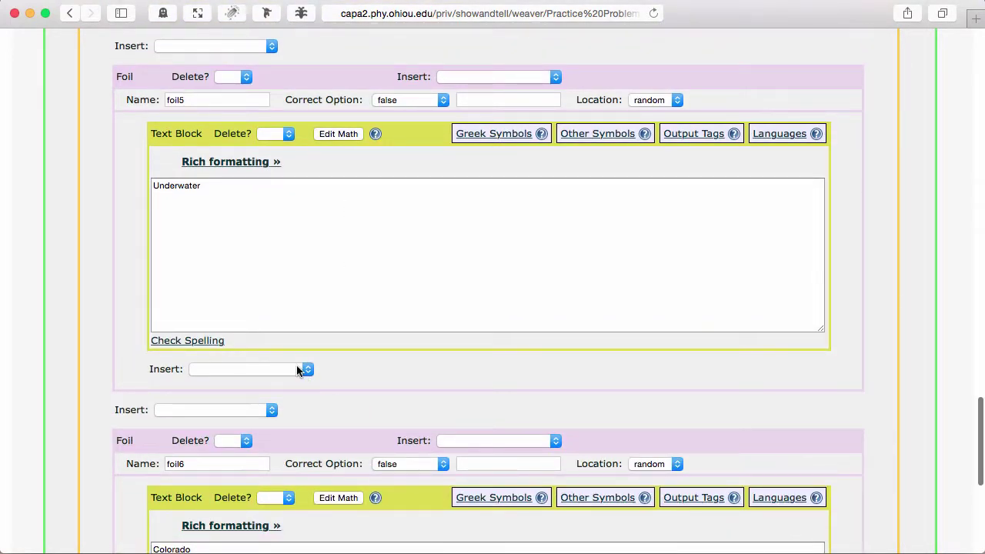
{"action": "left_click", "coordinate": [297, 371]}
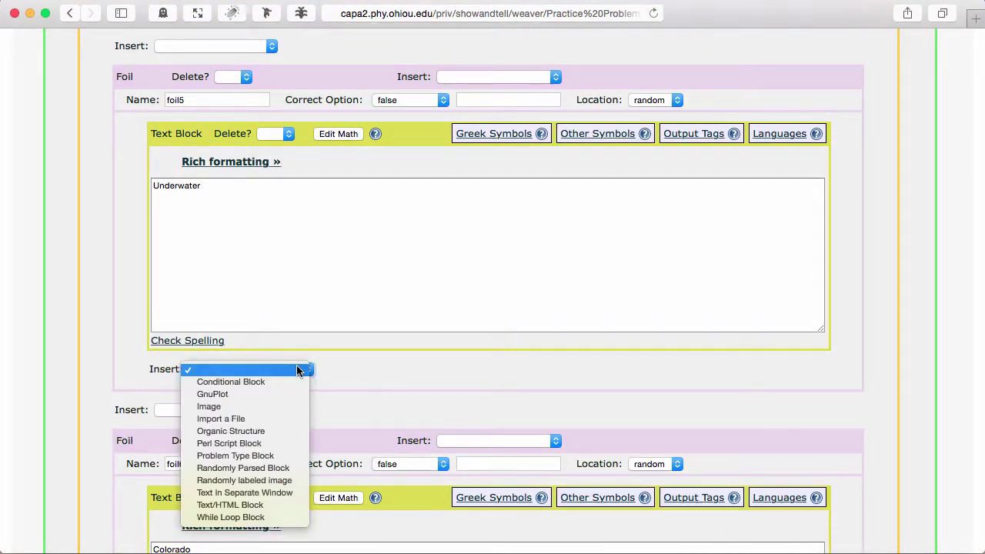
{"action": "left_click", "coordinate": [277, 407]}
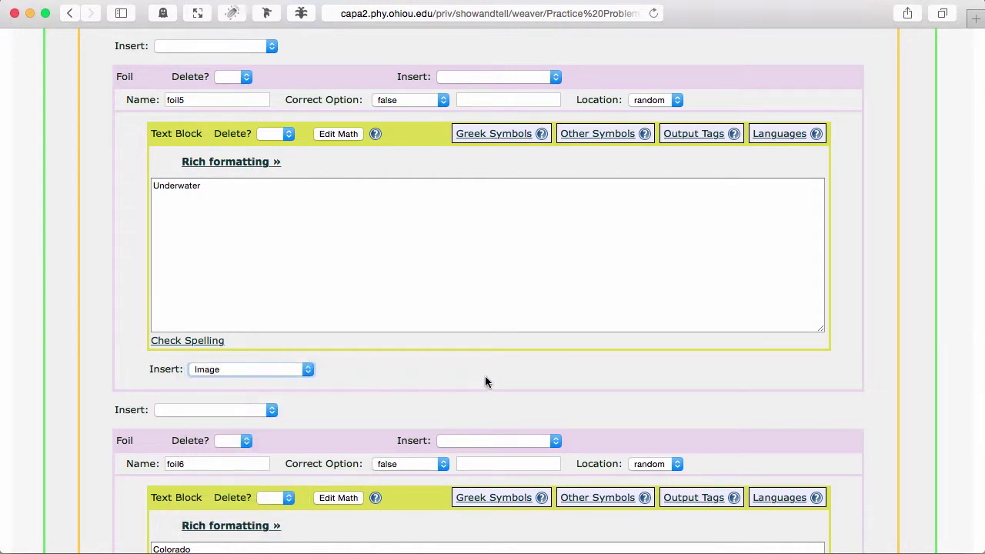
{"action": "scroll", "coordinate": [484, 378], "scroll_direction": "down", "scroll_amount": 10}
{"action": "left_click", "coordinate": [841, 532]}
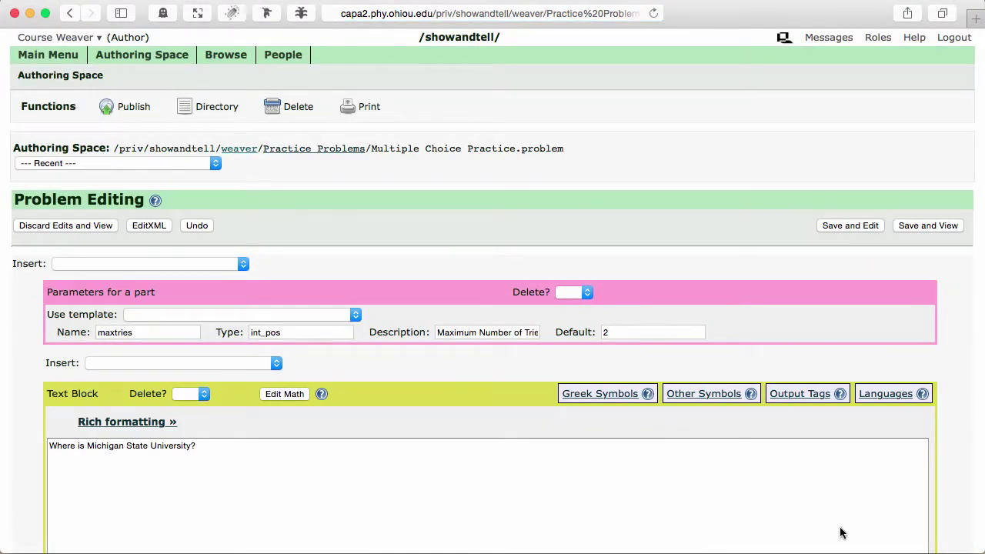
Step: Select Fish.png from the weaver/Practice Problems directory as the source of foil5's new image block
{"action": "scroll", "coordinate": [513, 419], "scroll_direction": "down", "scroll_amount": 20}
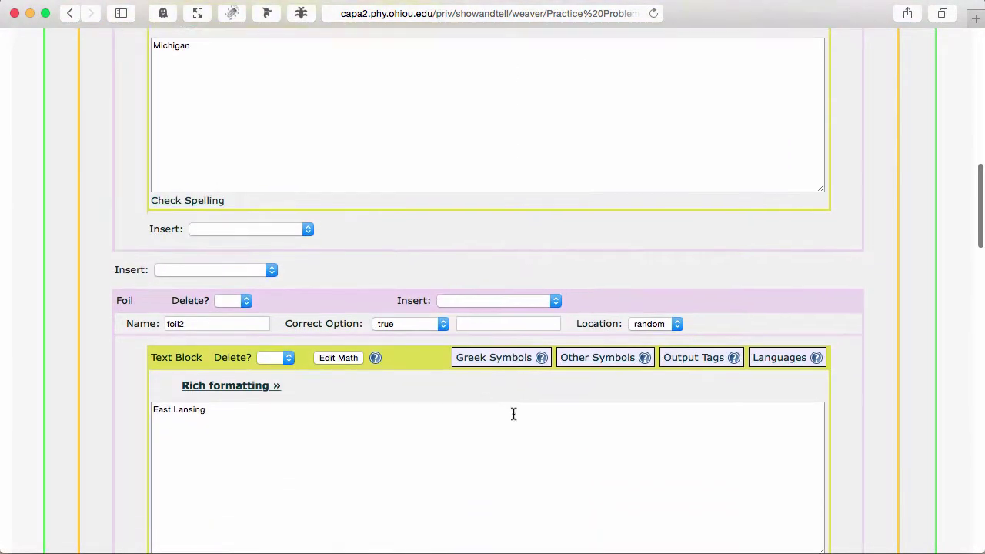
{"action": "scroll", "coordinate": [513, 419], "scroll_direction": "down", "scroll_amount": 15}
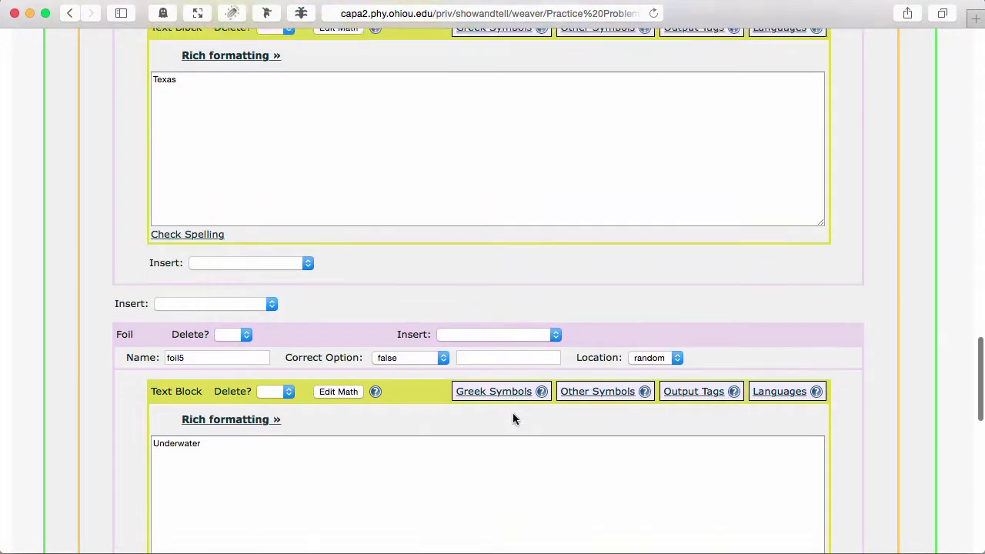
{"action": "scroll", "coordinate": [513, 419], "scroll_direction": "down", "scroll_amount": 4}
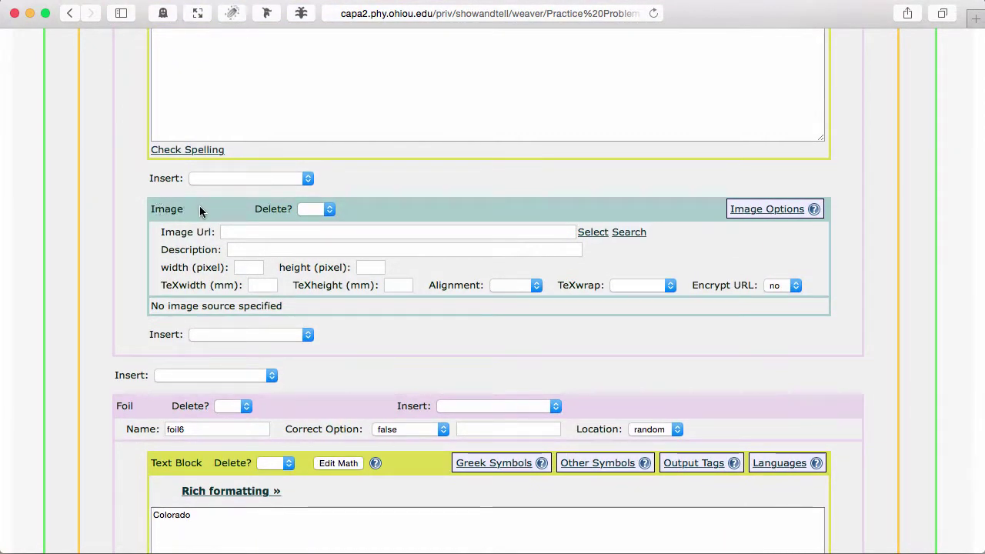
{"action": "left_click", "coordinate": [273, 232]}
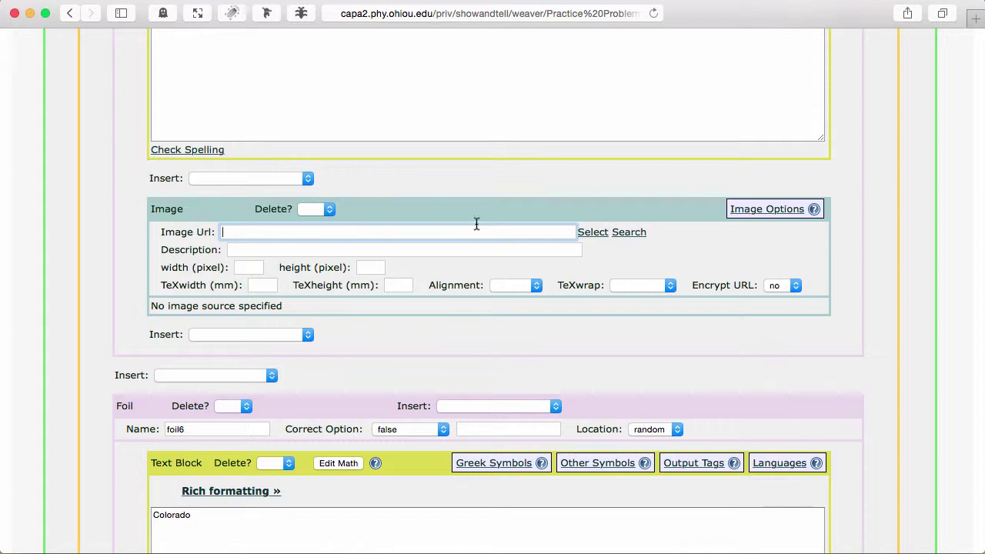
{"action": "left_click", "coordinate": [590, 237]}
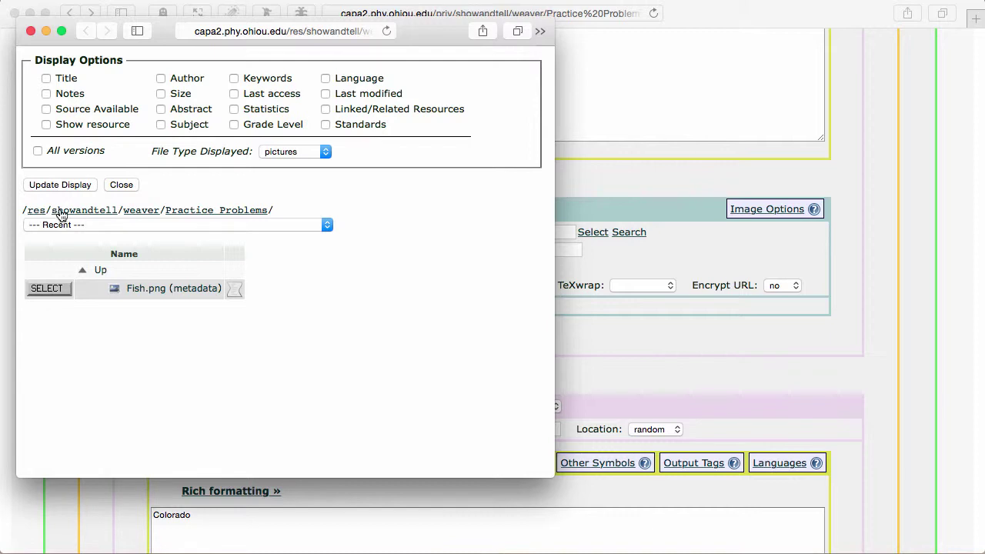
{"action": "left_click", "coordinate": [180, 211]}
{"action": "left_click", "coordinate": [48, 293]}
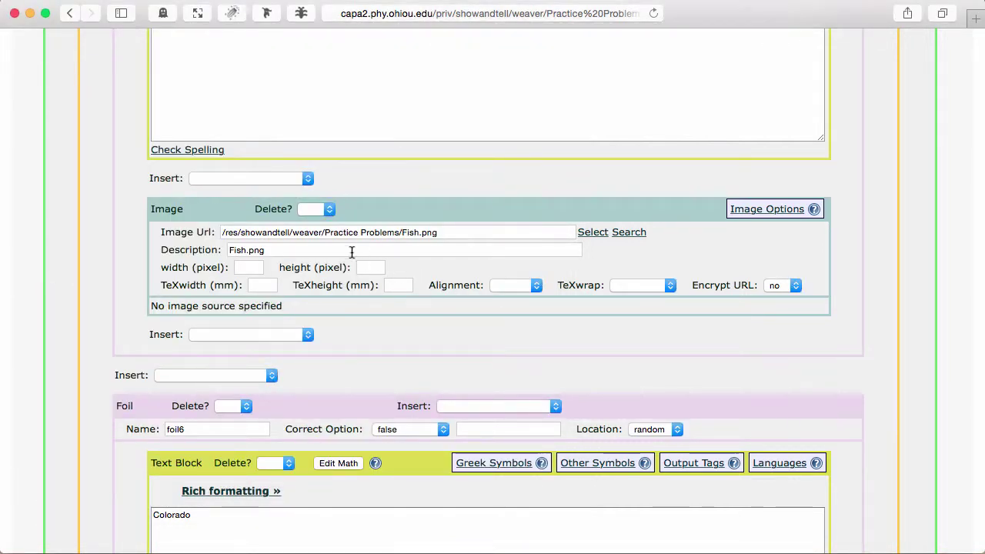
Step: Set the foil5 image's width and height to 200 pixels each, then save and view the problem
{"action": "left_click", "coordinate": [311, 250]}
{"action": "left_click", "coordinate": [248, 267]}
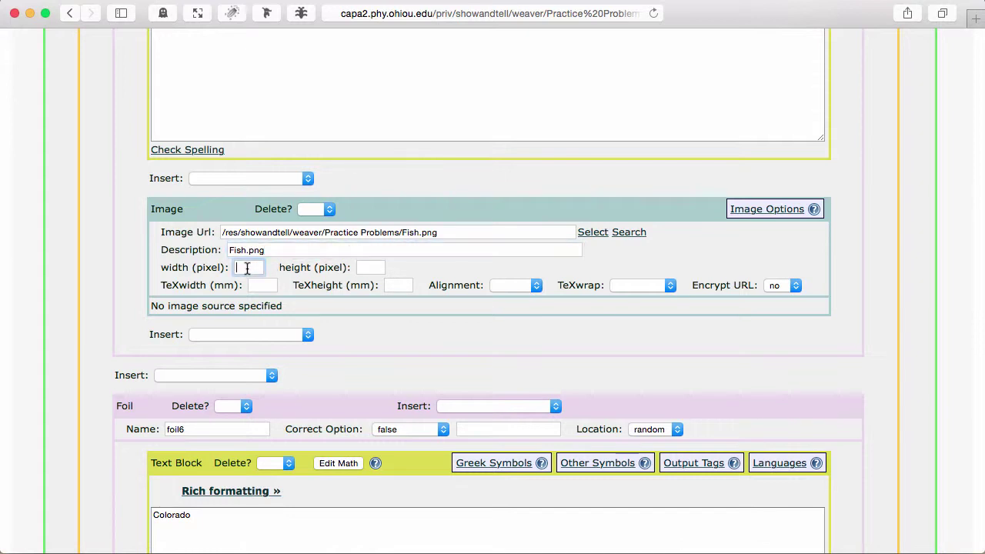
{"action": "type", "text": "200"}
{"action": "key", "text": "Tab"}
{"action": "type", "text": "200"}
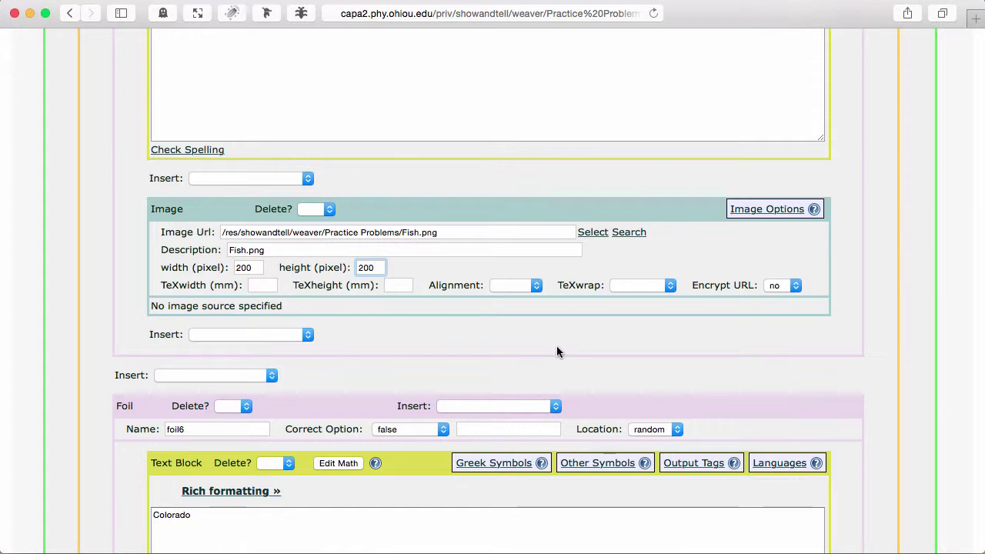
{"action": "scroll", "coordinate": [557, 351], "scroll_direction": "down", "scroll_amount": 10}
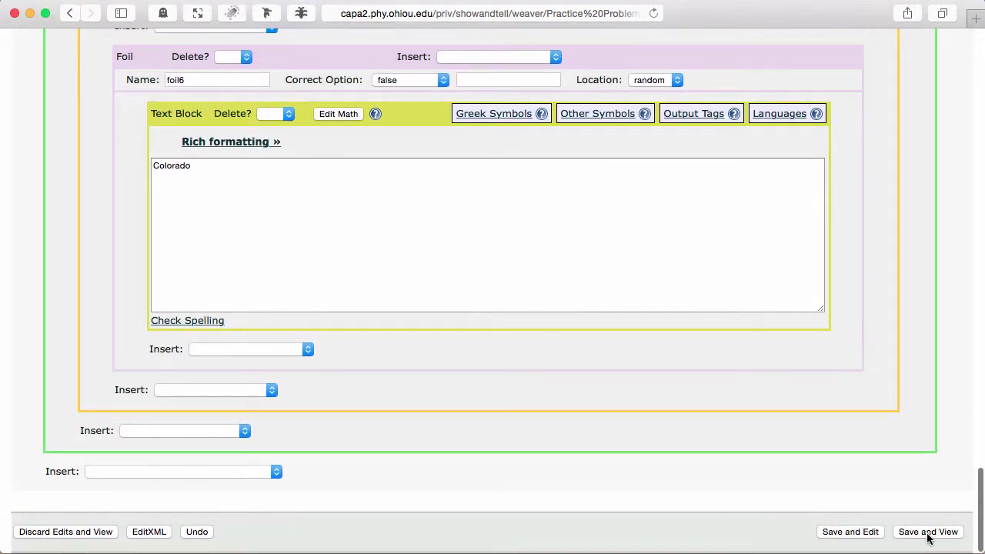
{"action": "left_click", "coordinate": [928, 532]}
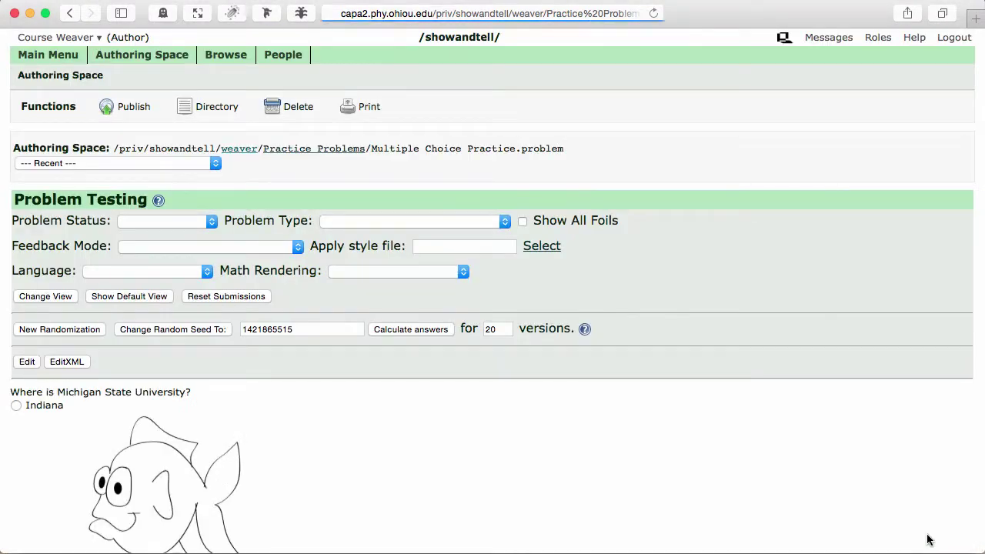
{"action": "scroll", "coordinate": [830, 501], "scroll_direction": "down", "scroll_amount": 2}
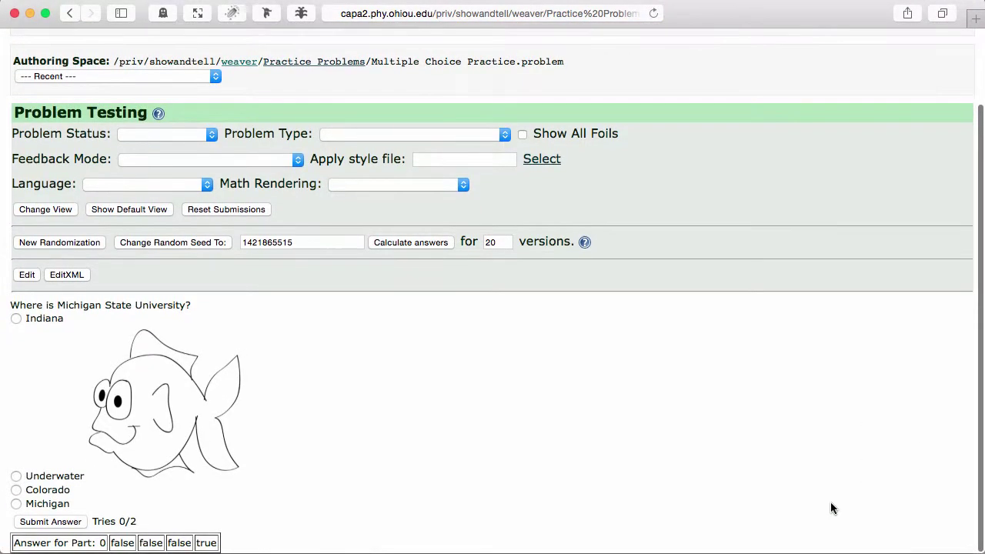